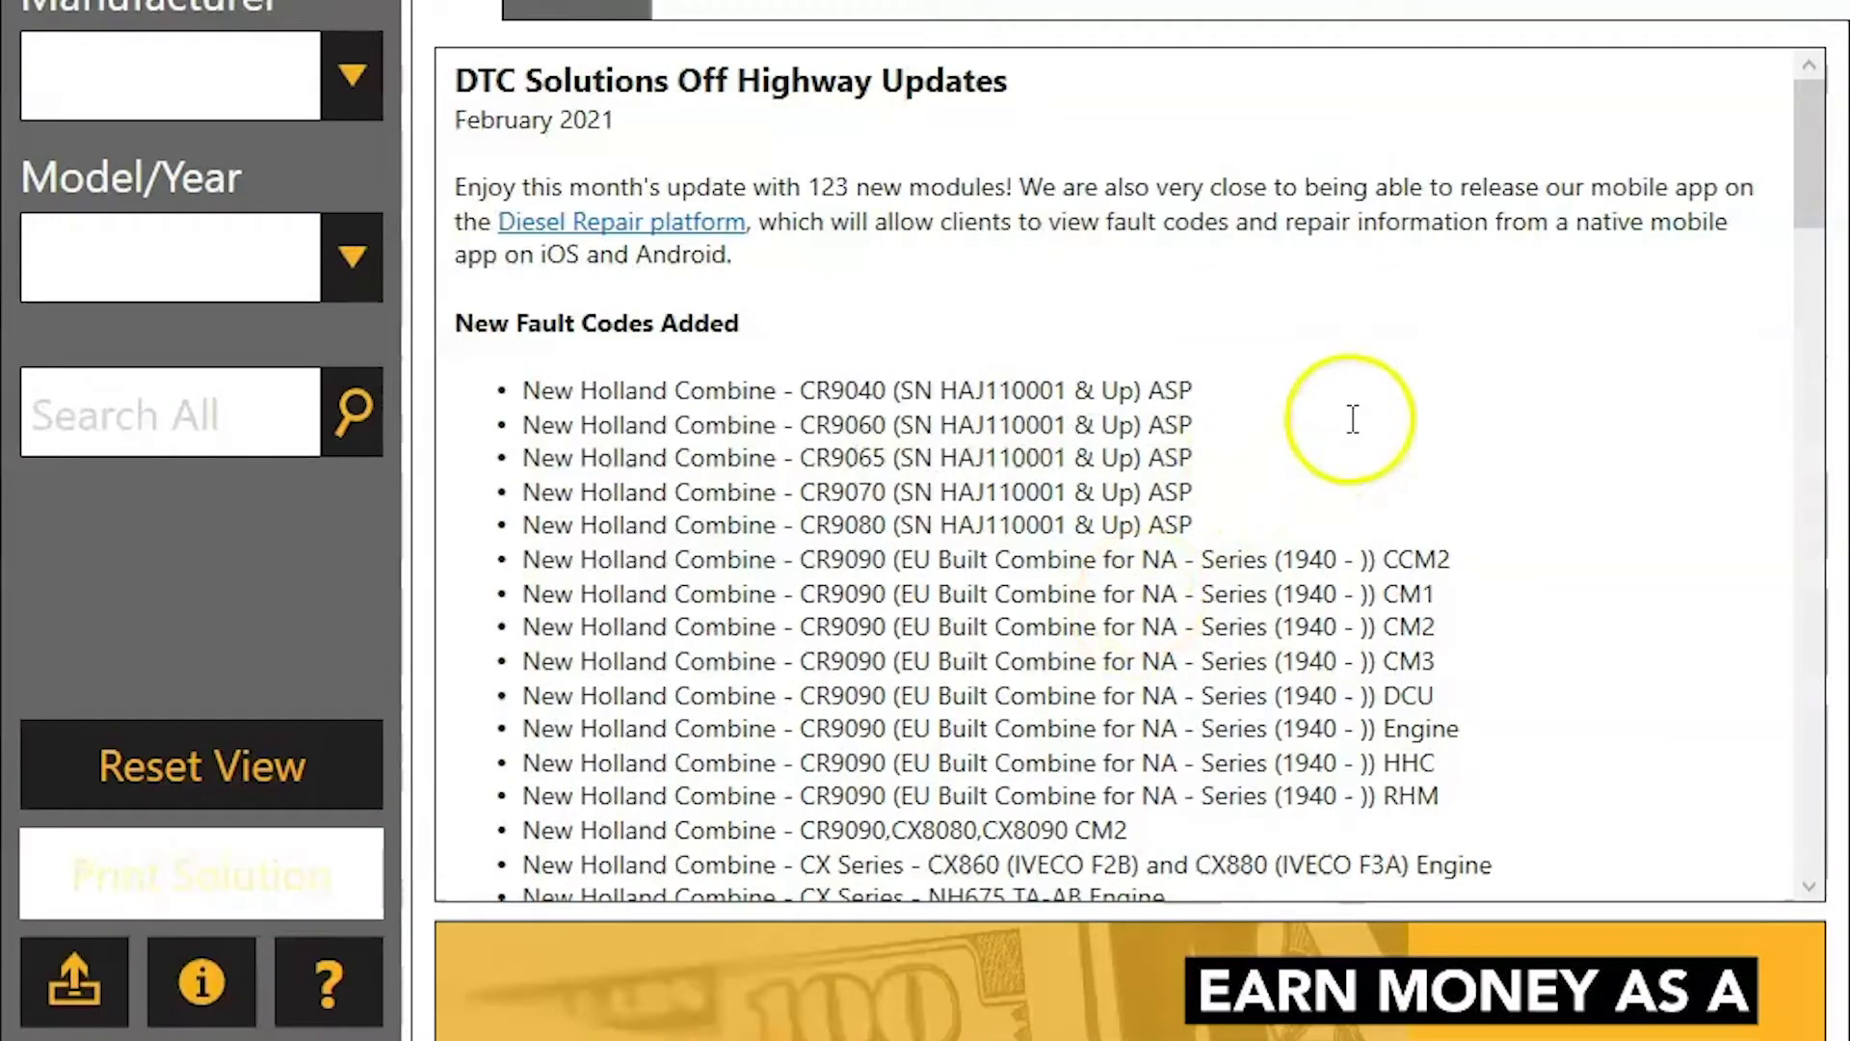
Select Bobcat from the manufacturer list and browse its Model/Year options
click(1812, 210)
drag(1813, 210, 1809, 83)
click(353, 75)
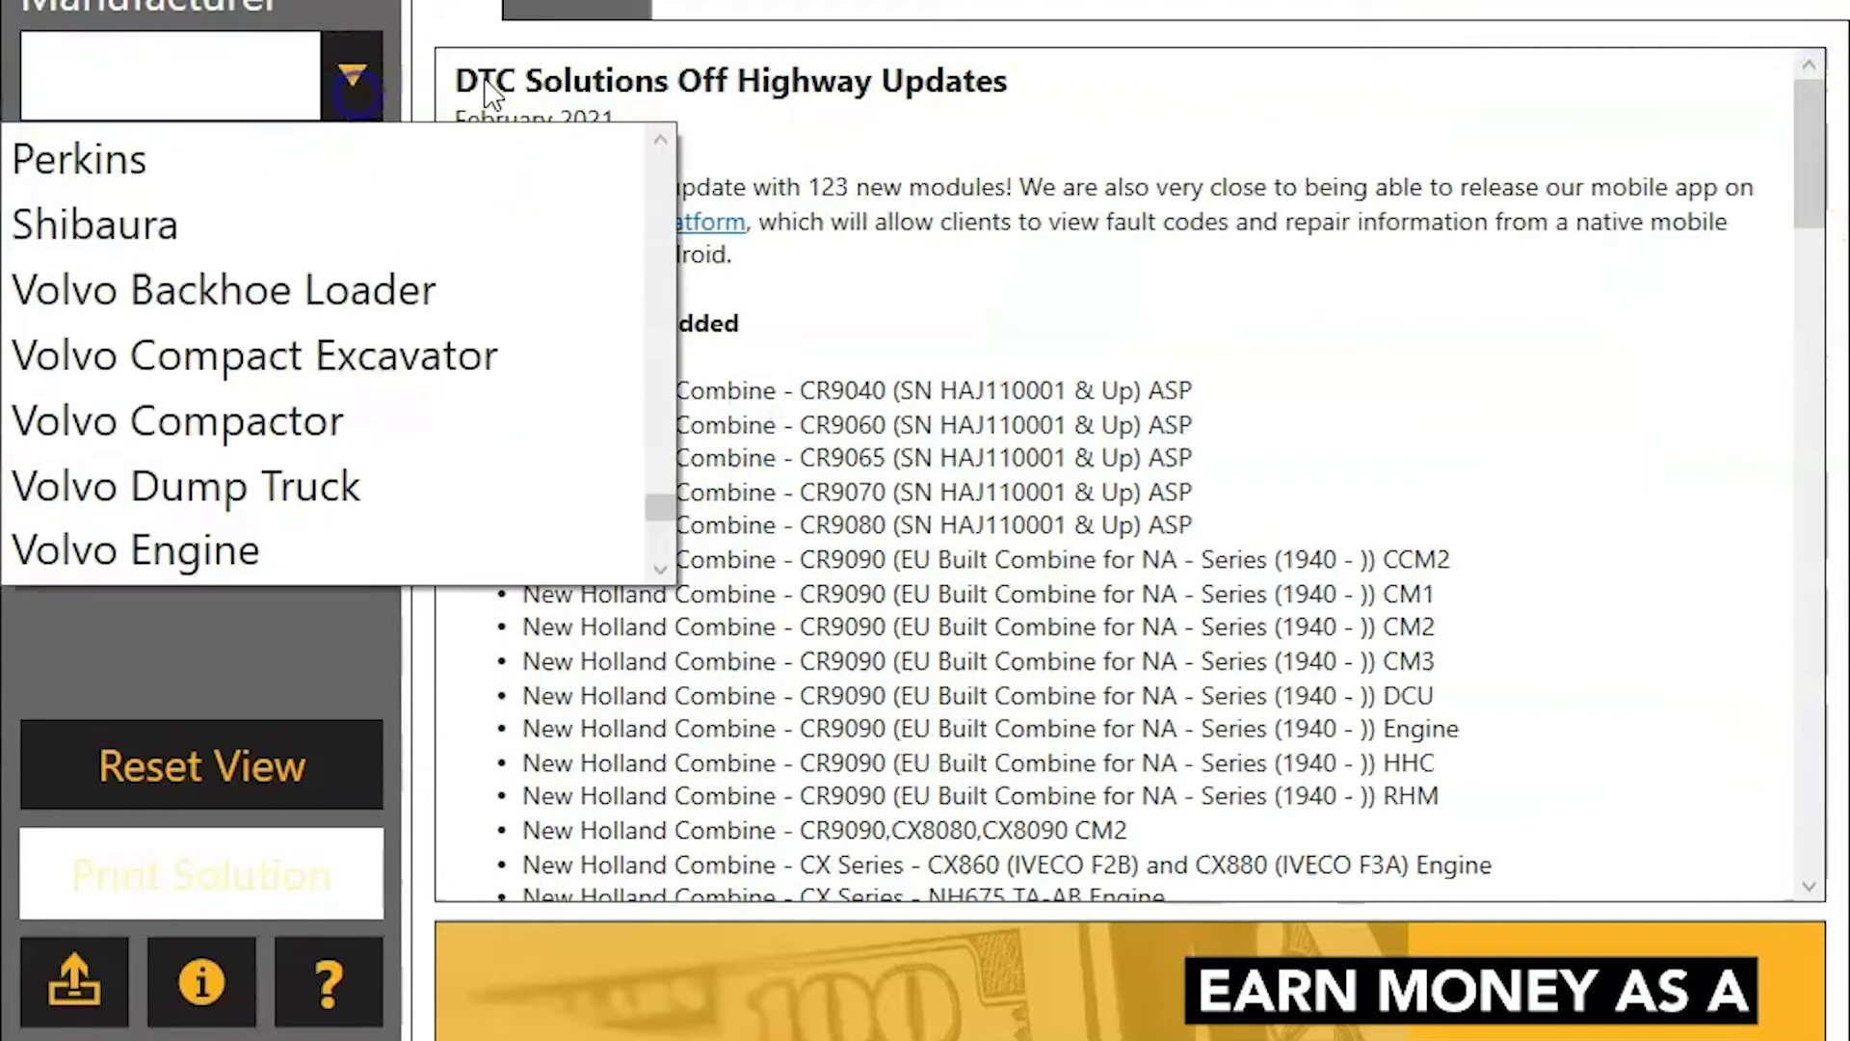
drag(665, 505, 719, 129)
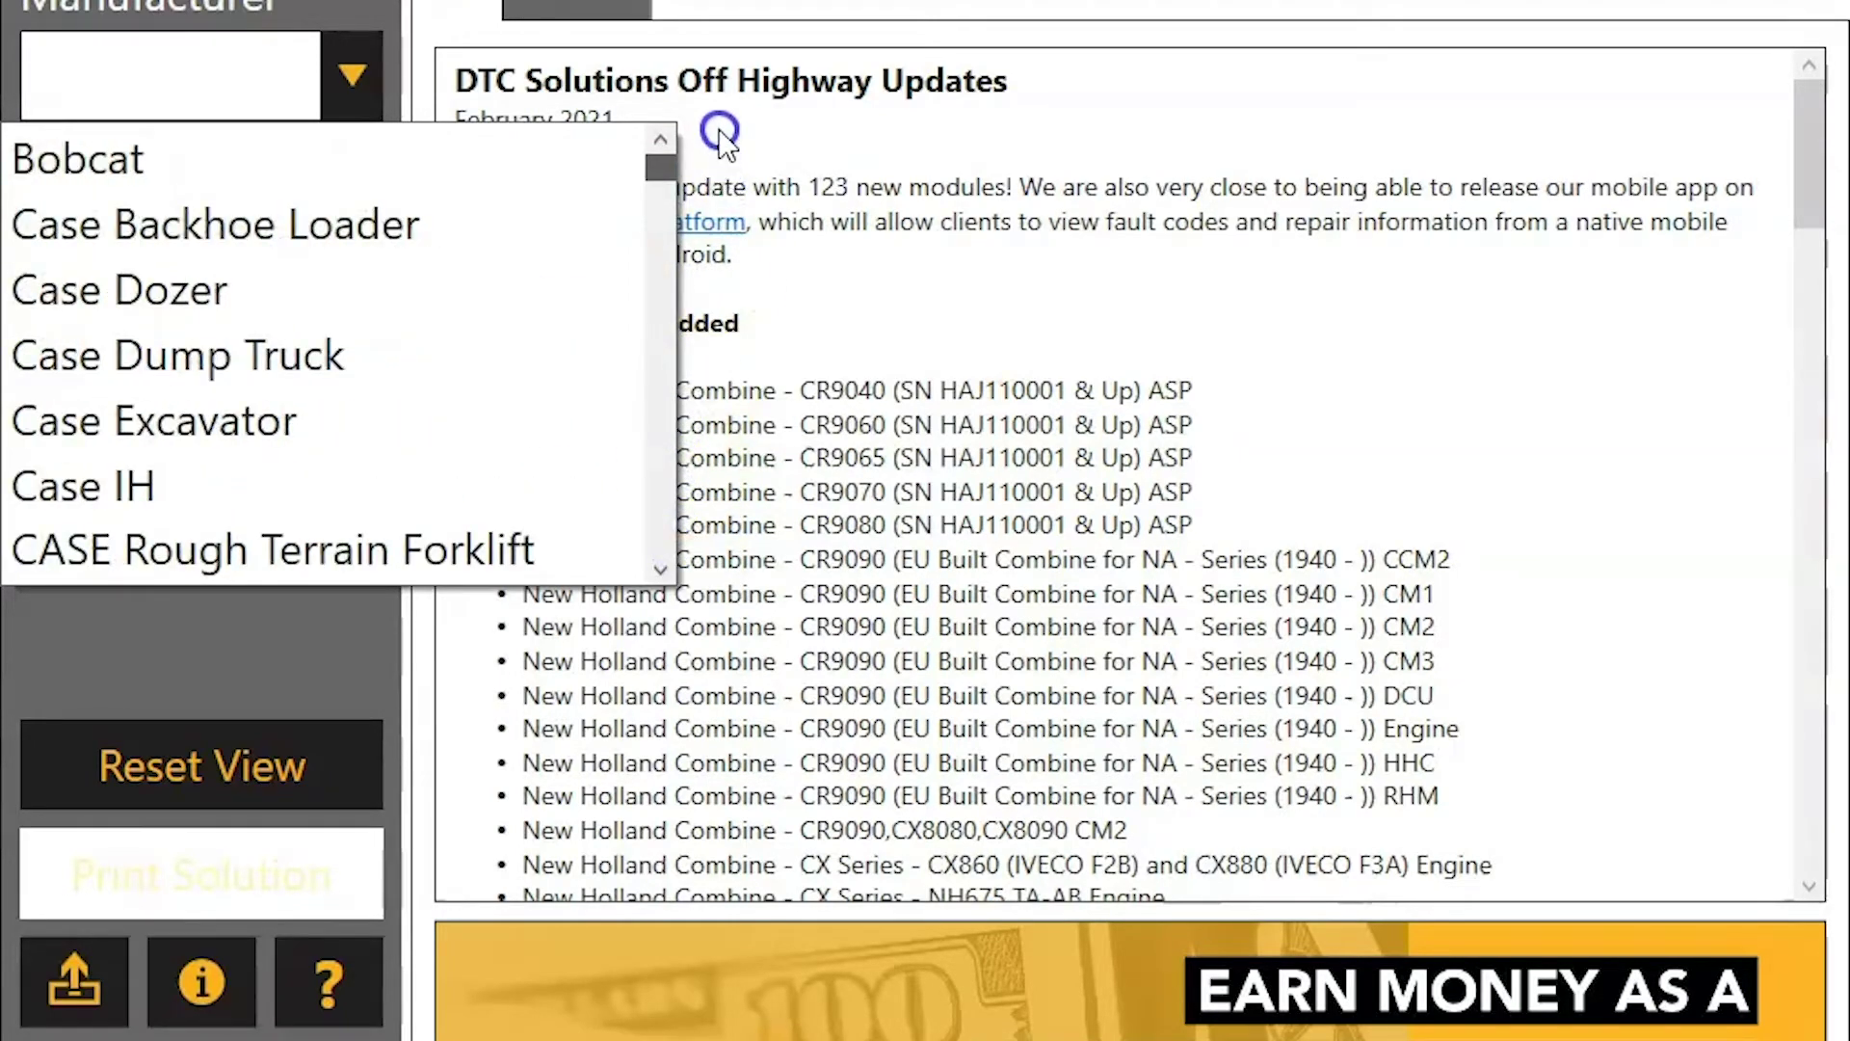
click(590, 158)
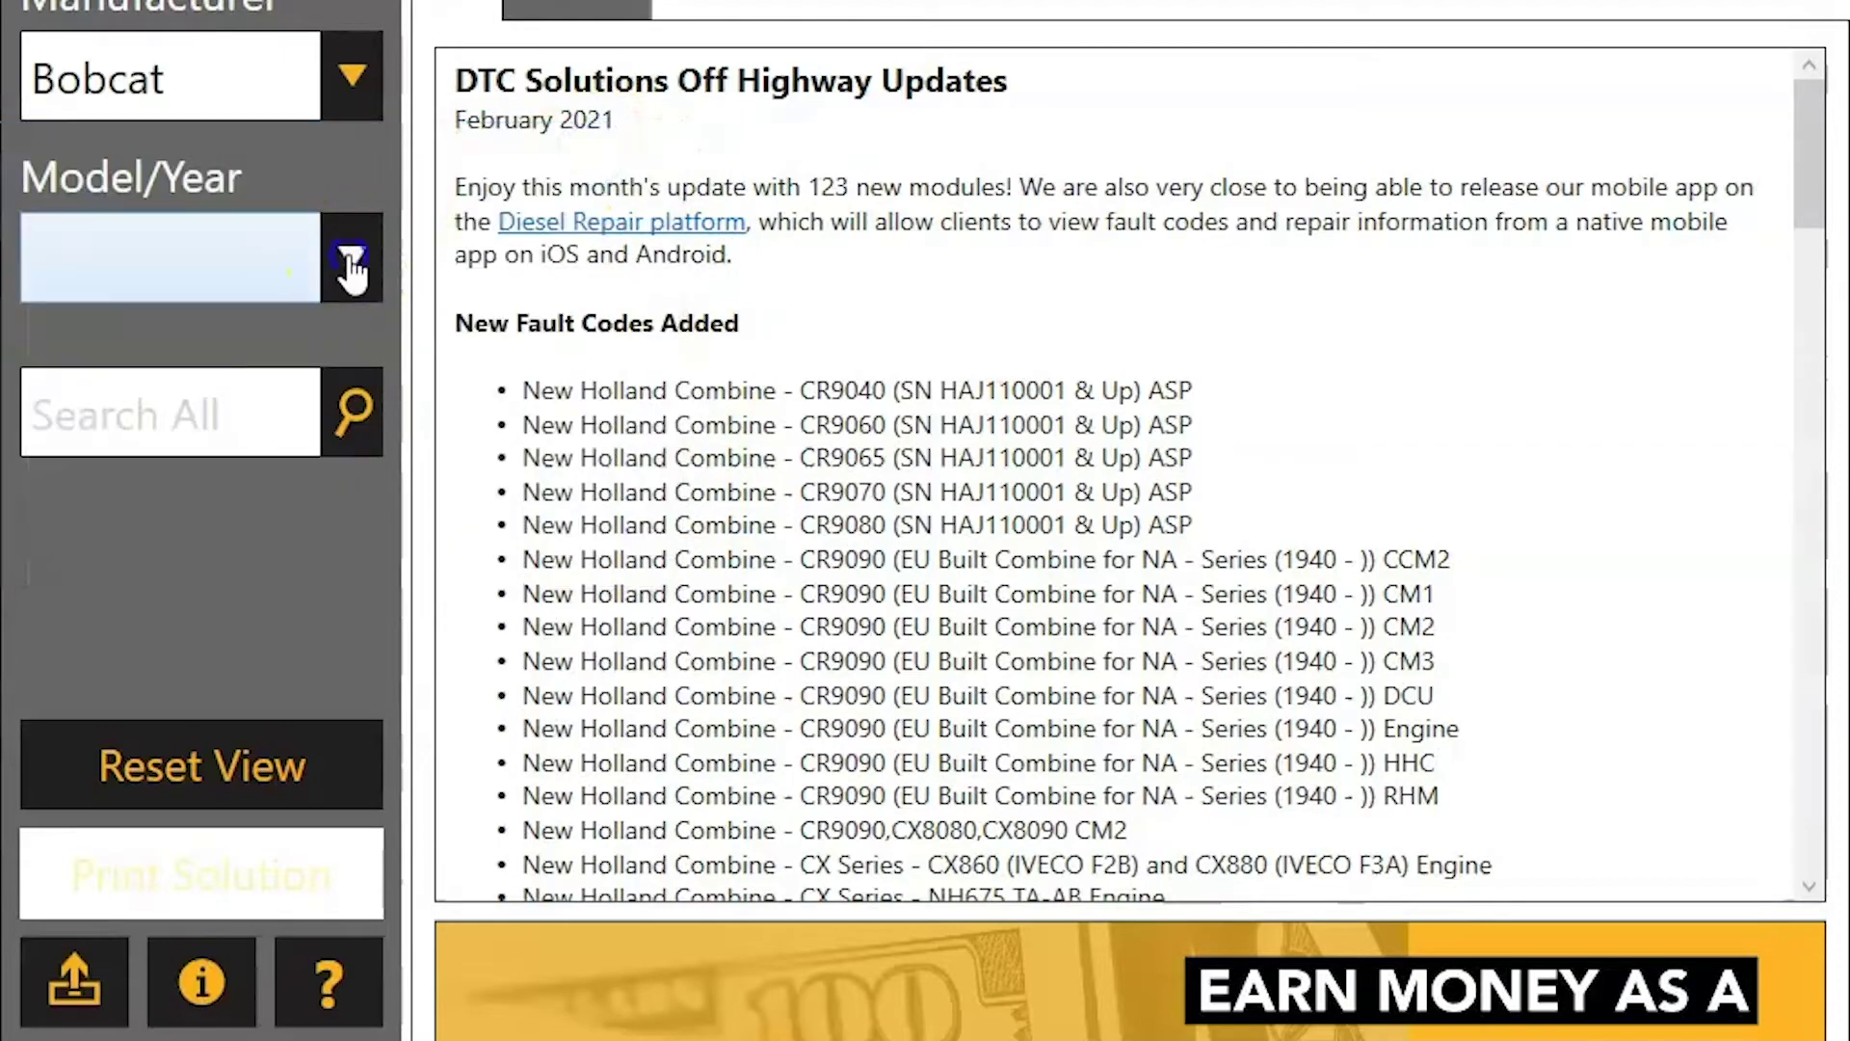
click(351, 255)
drag(1061, 386, 1107, 475)
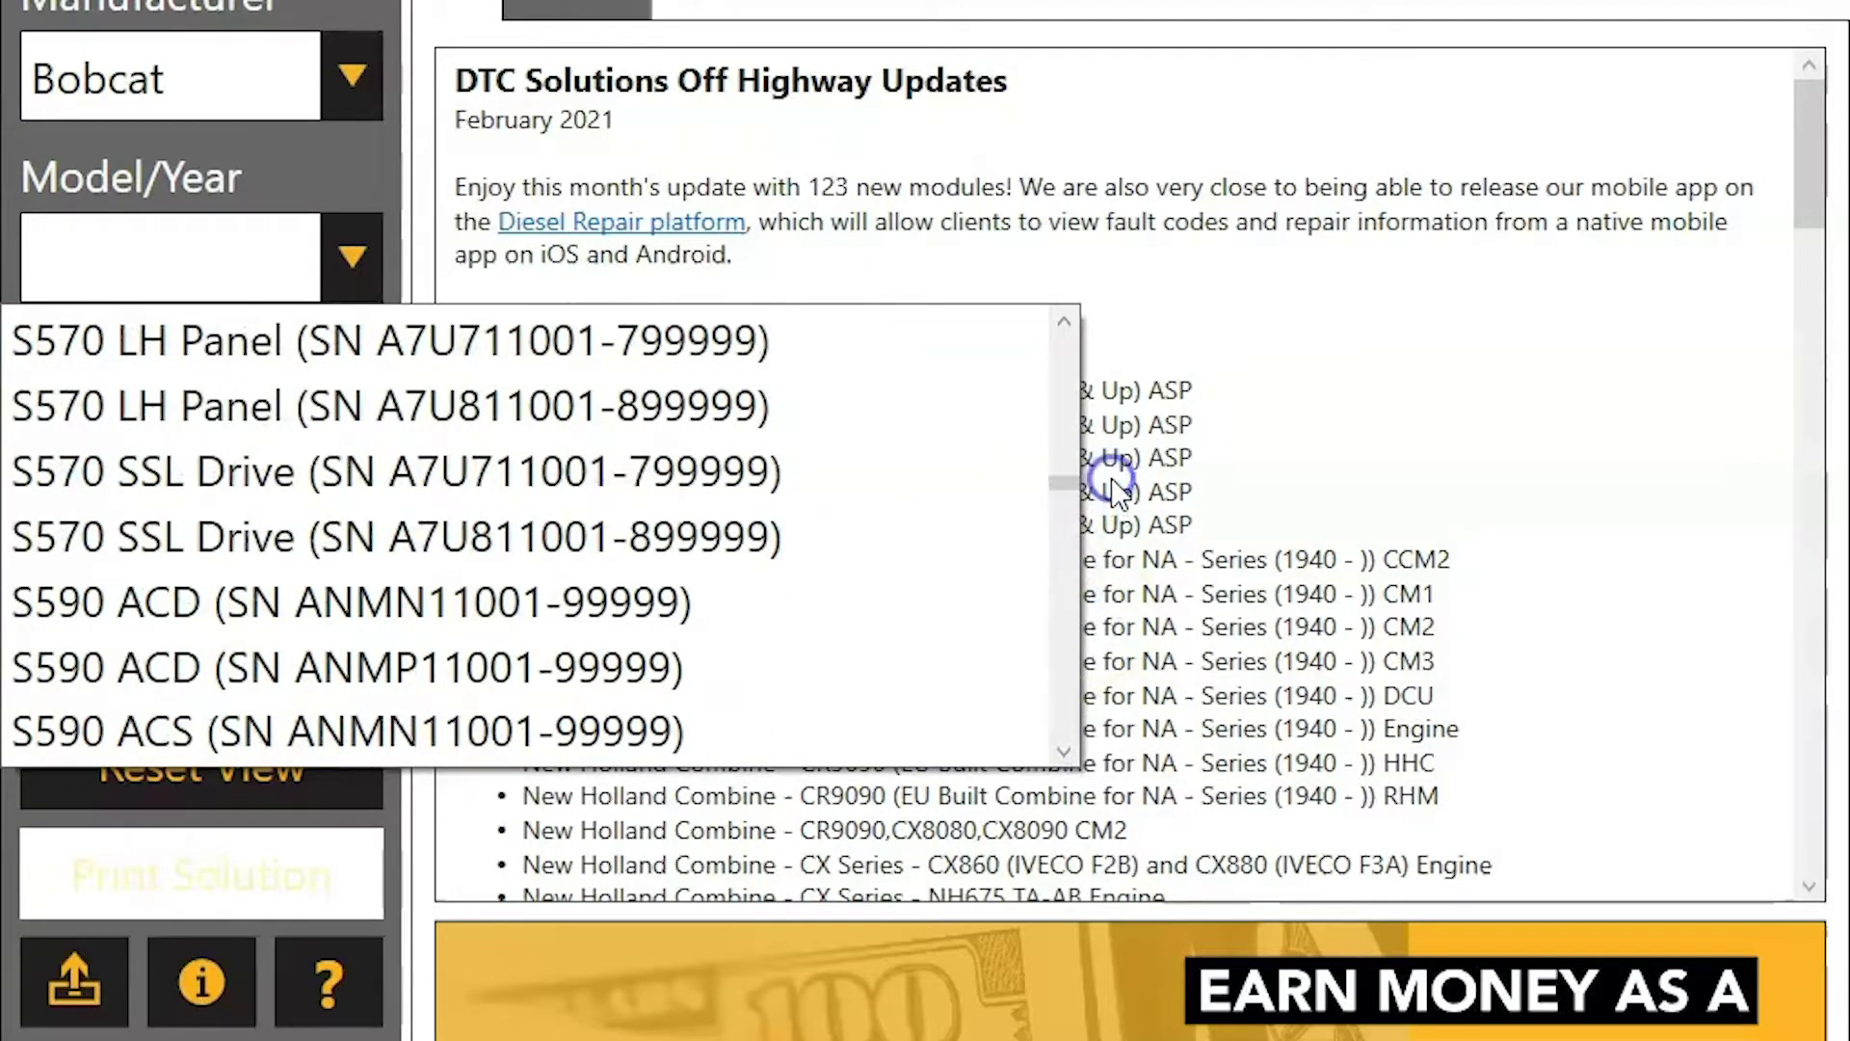
click(735, 557)
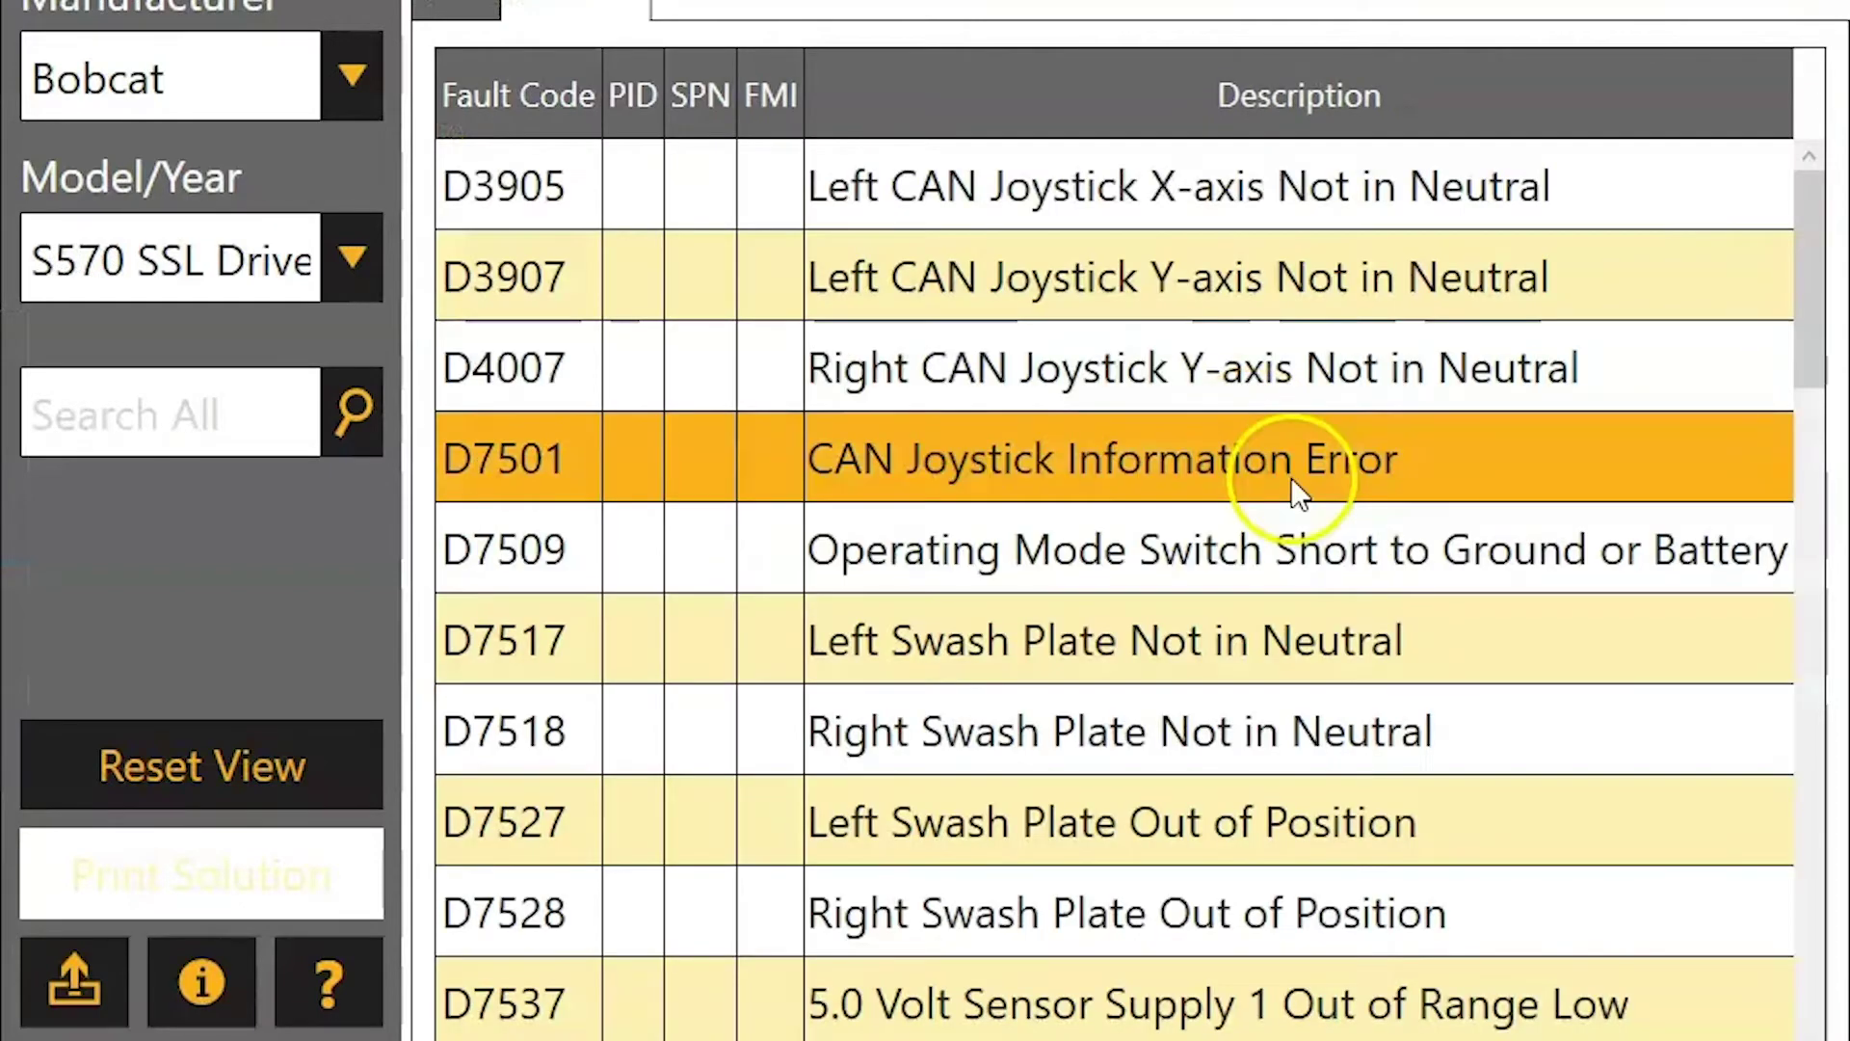
click(1370, 563)
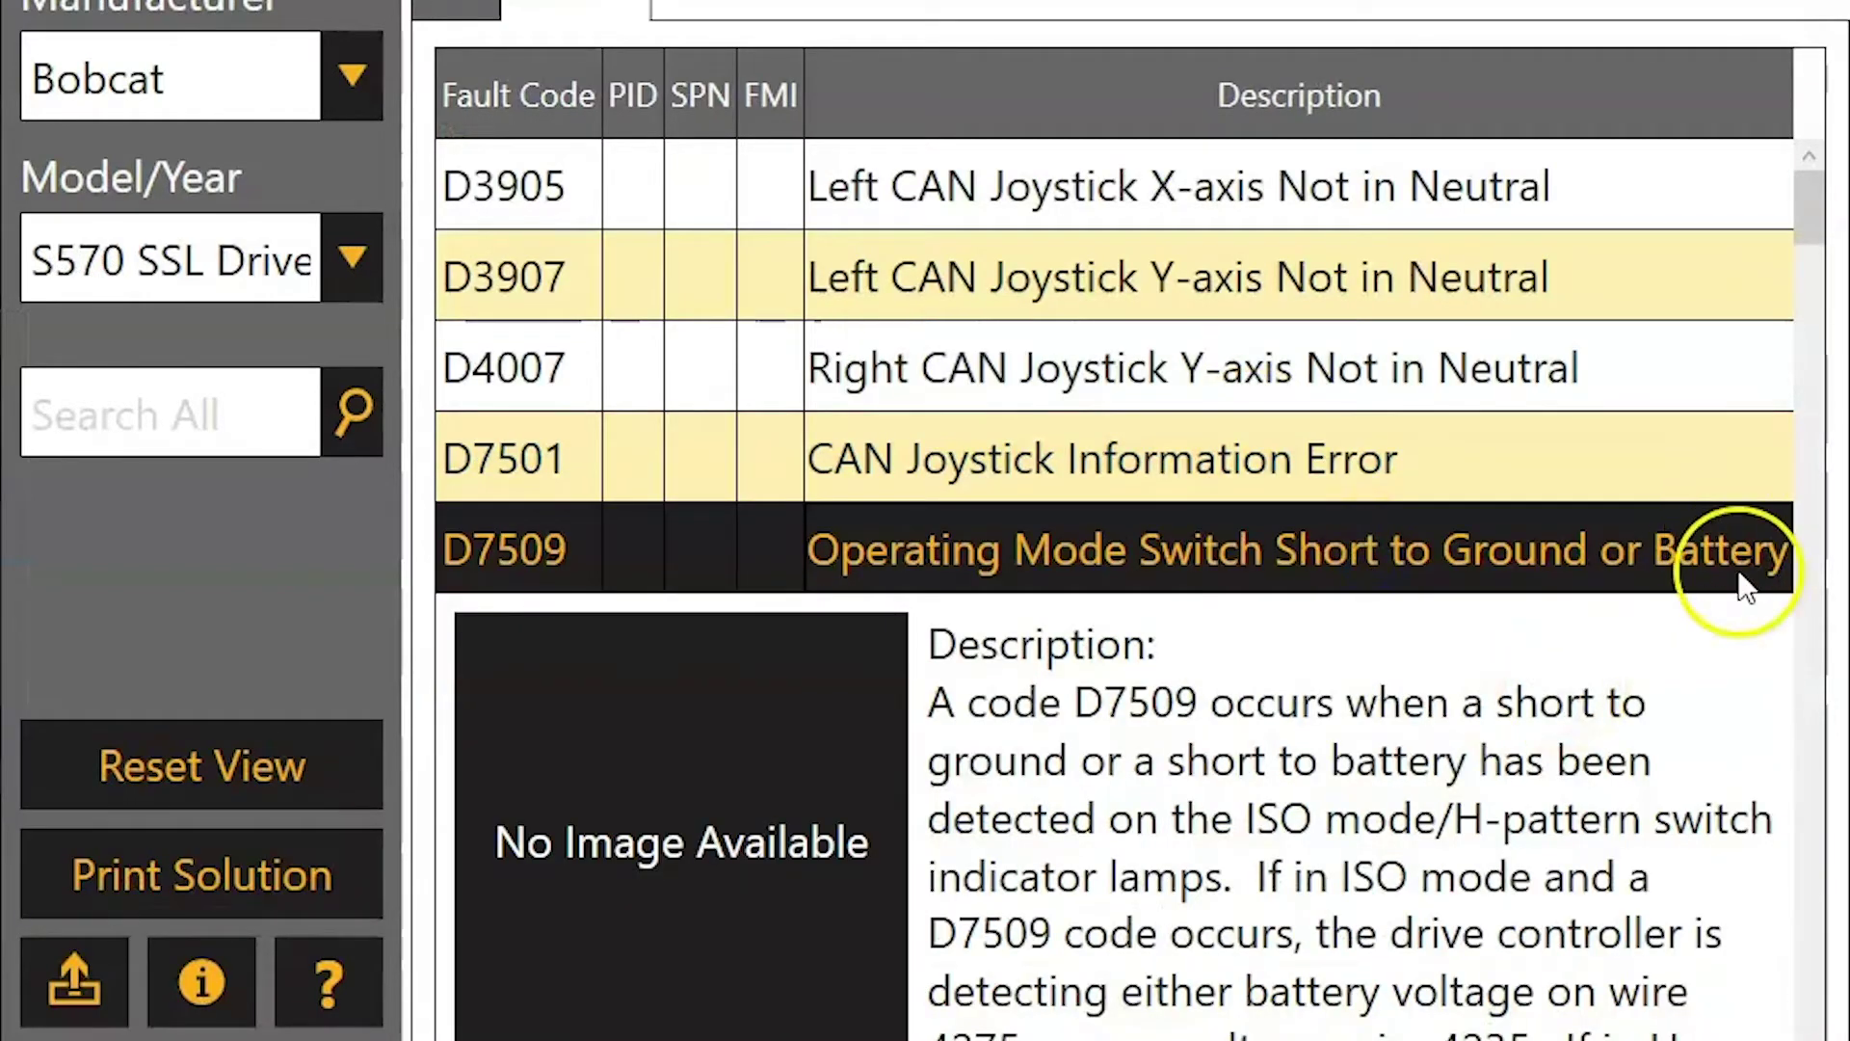
click(1814, 229)
drag(1813, 229, 1809, 391)
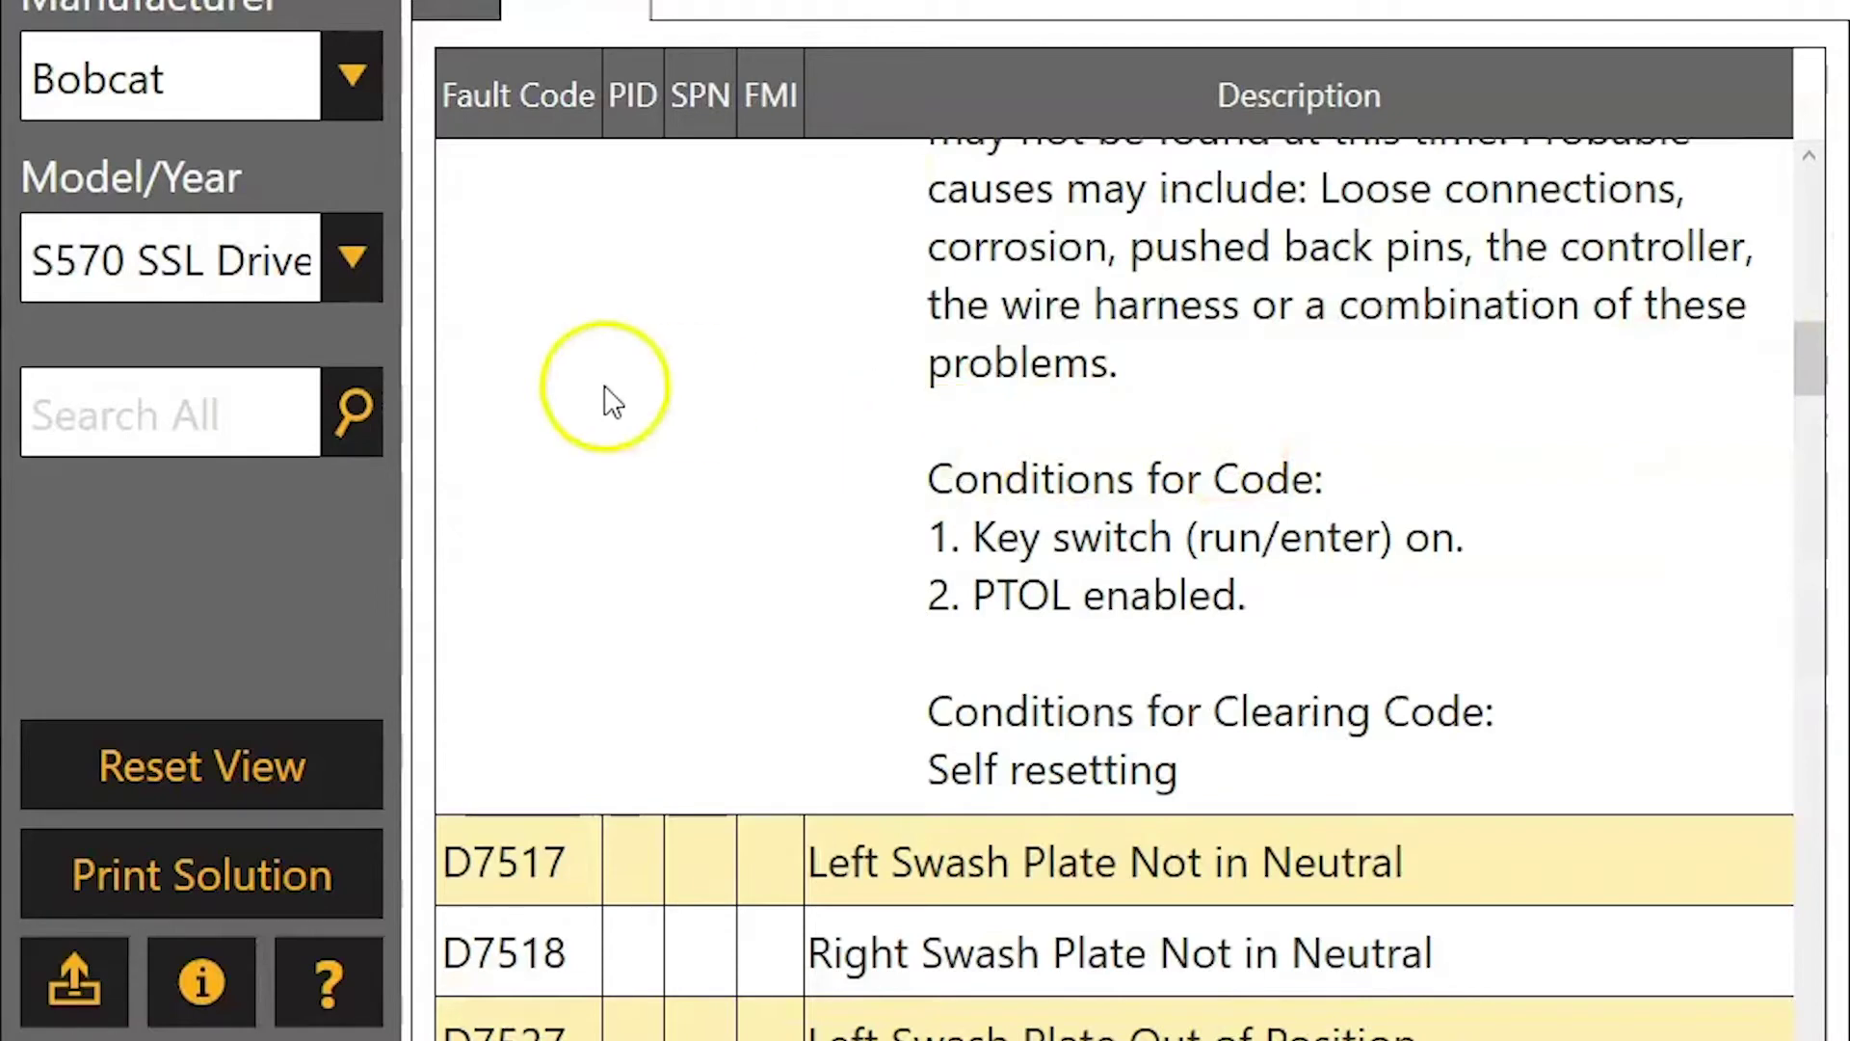
Switch the manufacturer to Case IH, browse its models without picking one, and reopen the manufacturer list
click(374, 93)
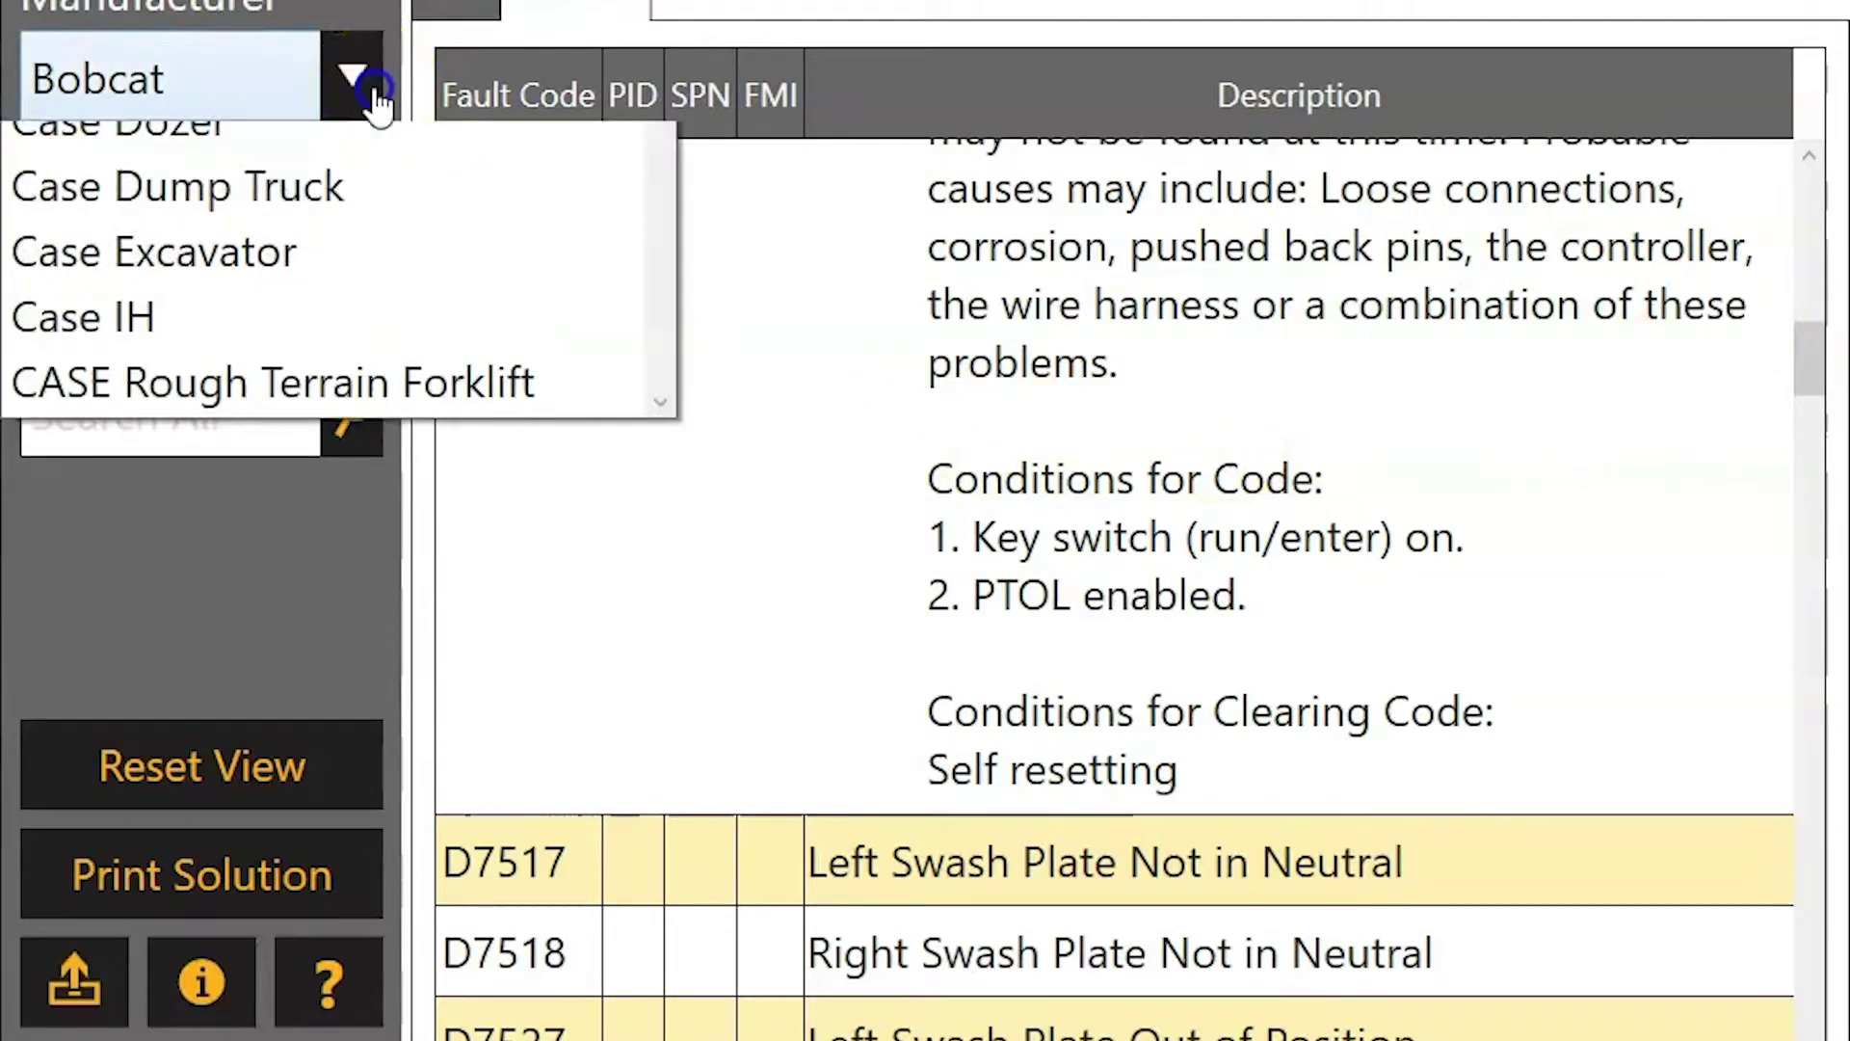
mouse_move(655, 165)
mouse_down()
mouse_move(655, 216)
mouse_move(667, 182)
mouse_up()
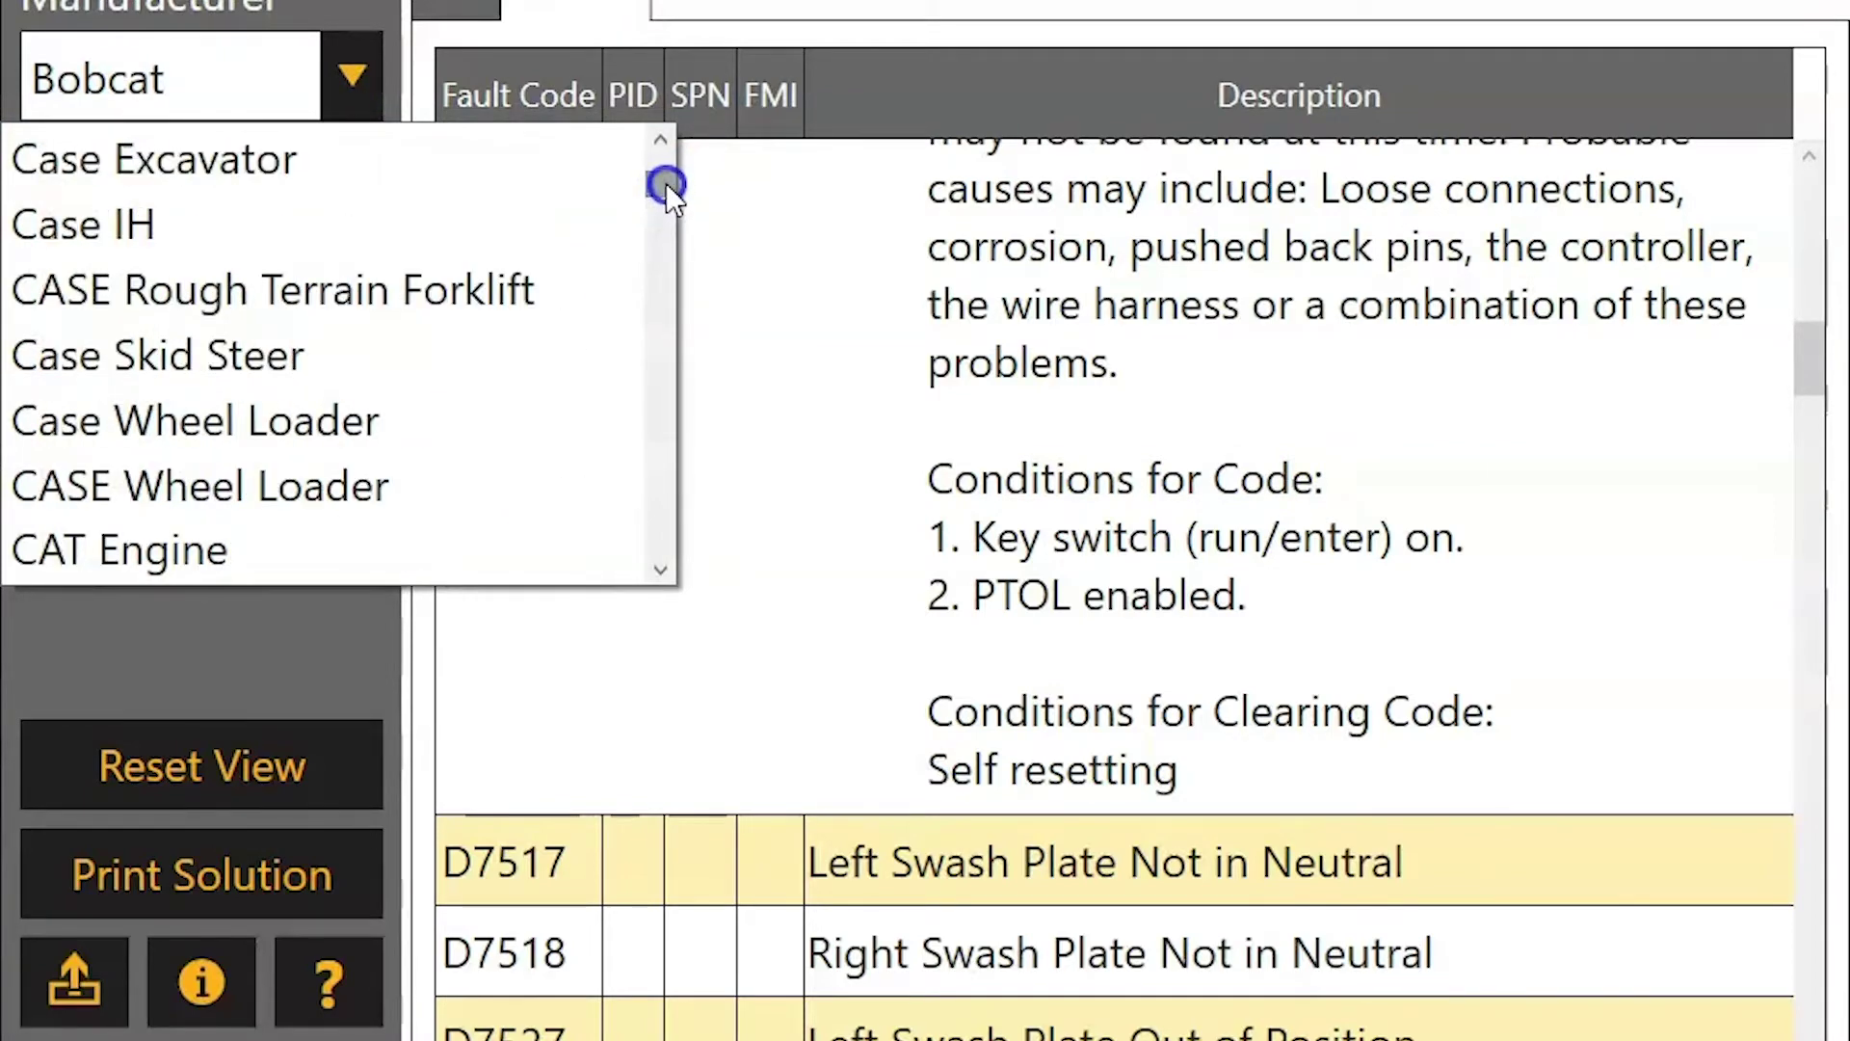
click(537, 219)
click(365, 270)
drag(1042, 554, 1012, 739)
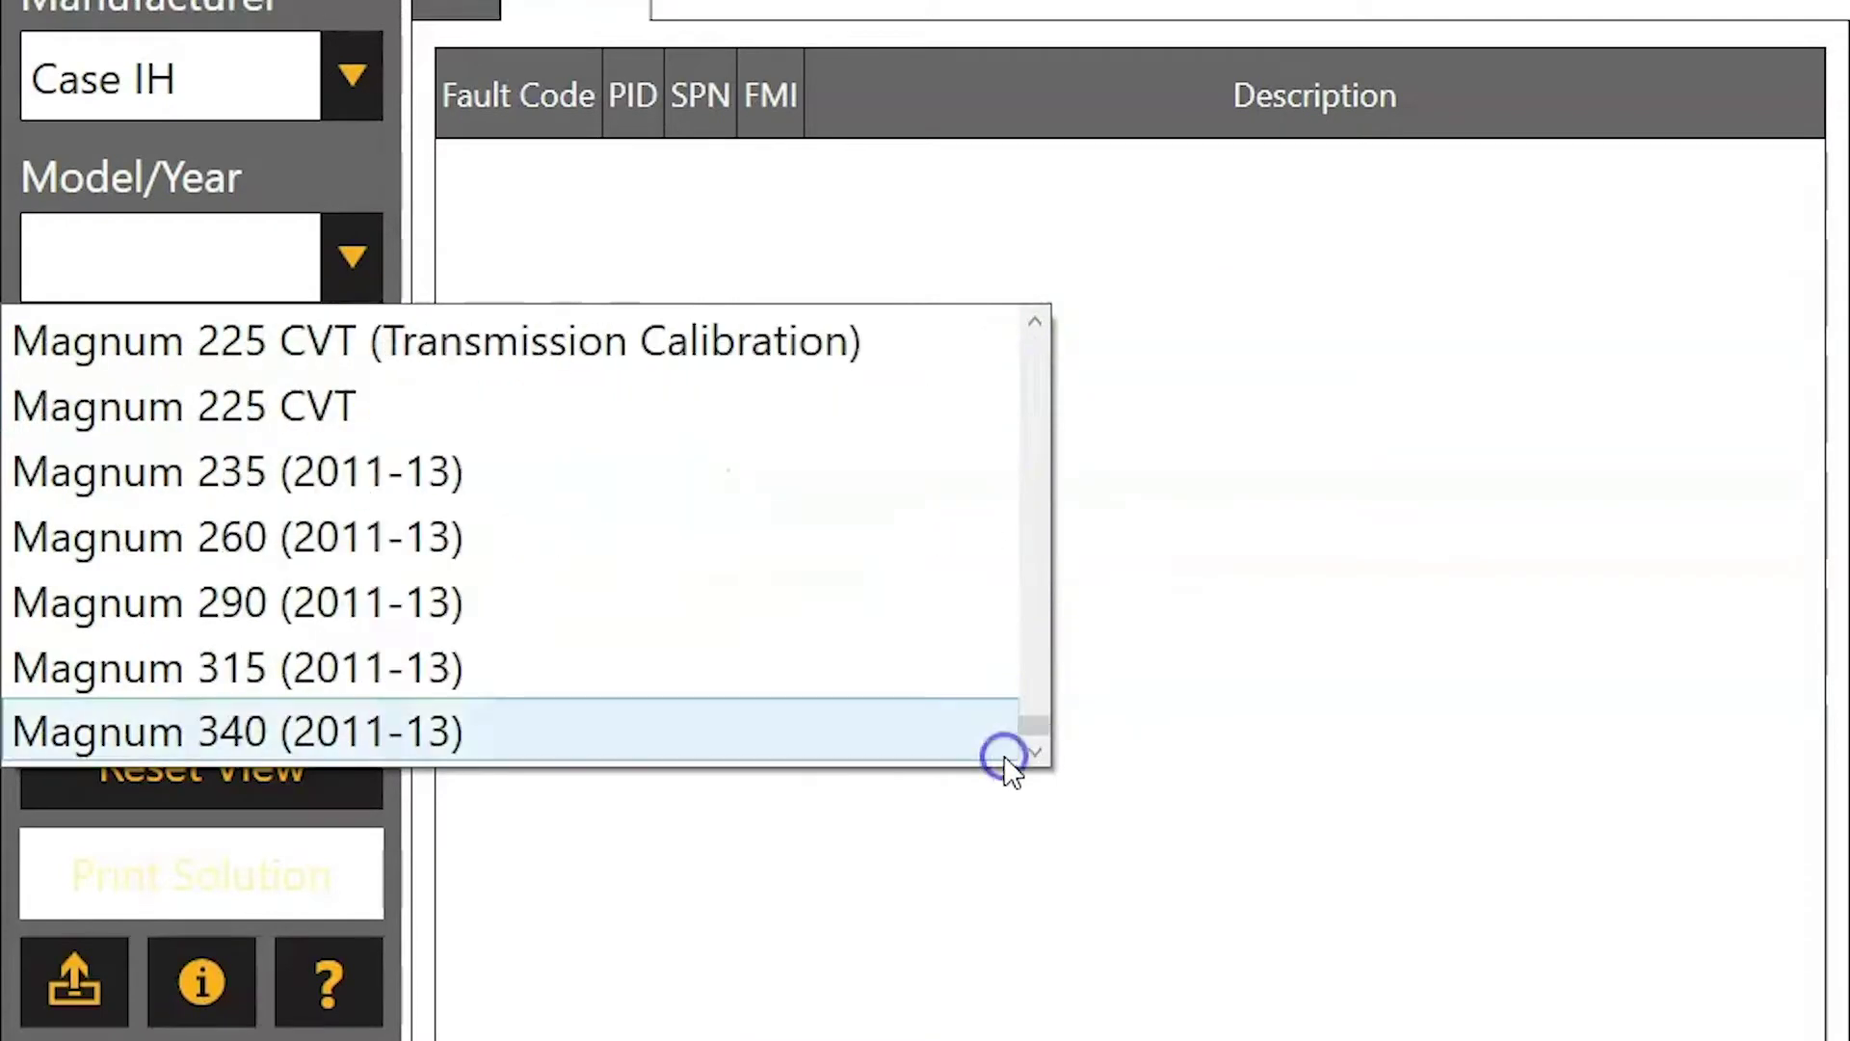
click(1198, 534)
click(337, 60)
drag(665, 188, 665, 364)
Choose John Deere Engines with the 4.5L (4045) Tier 4 model
click(455, 548)
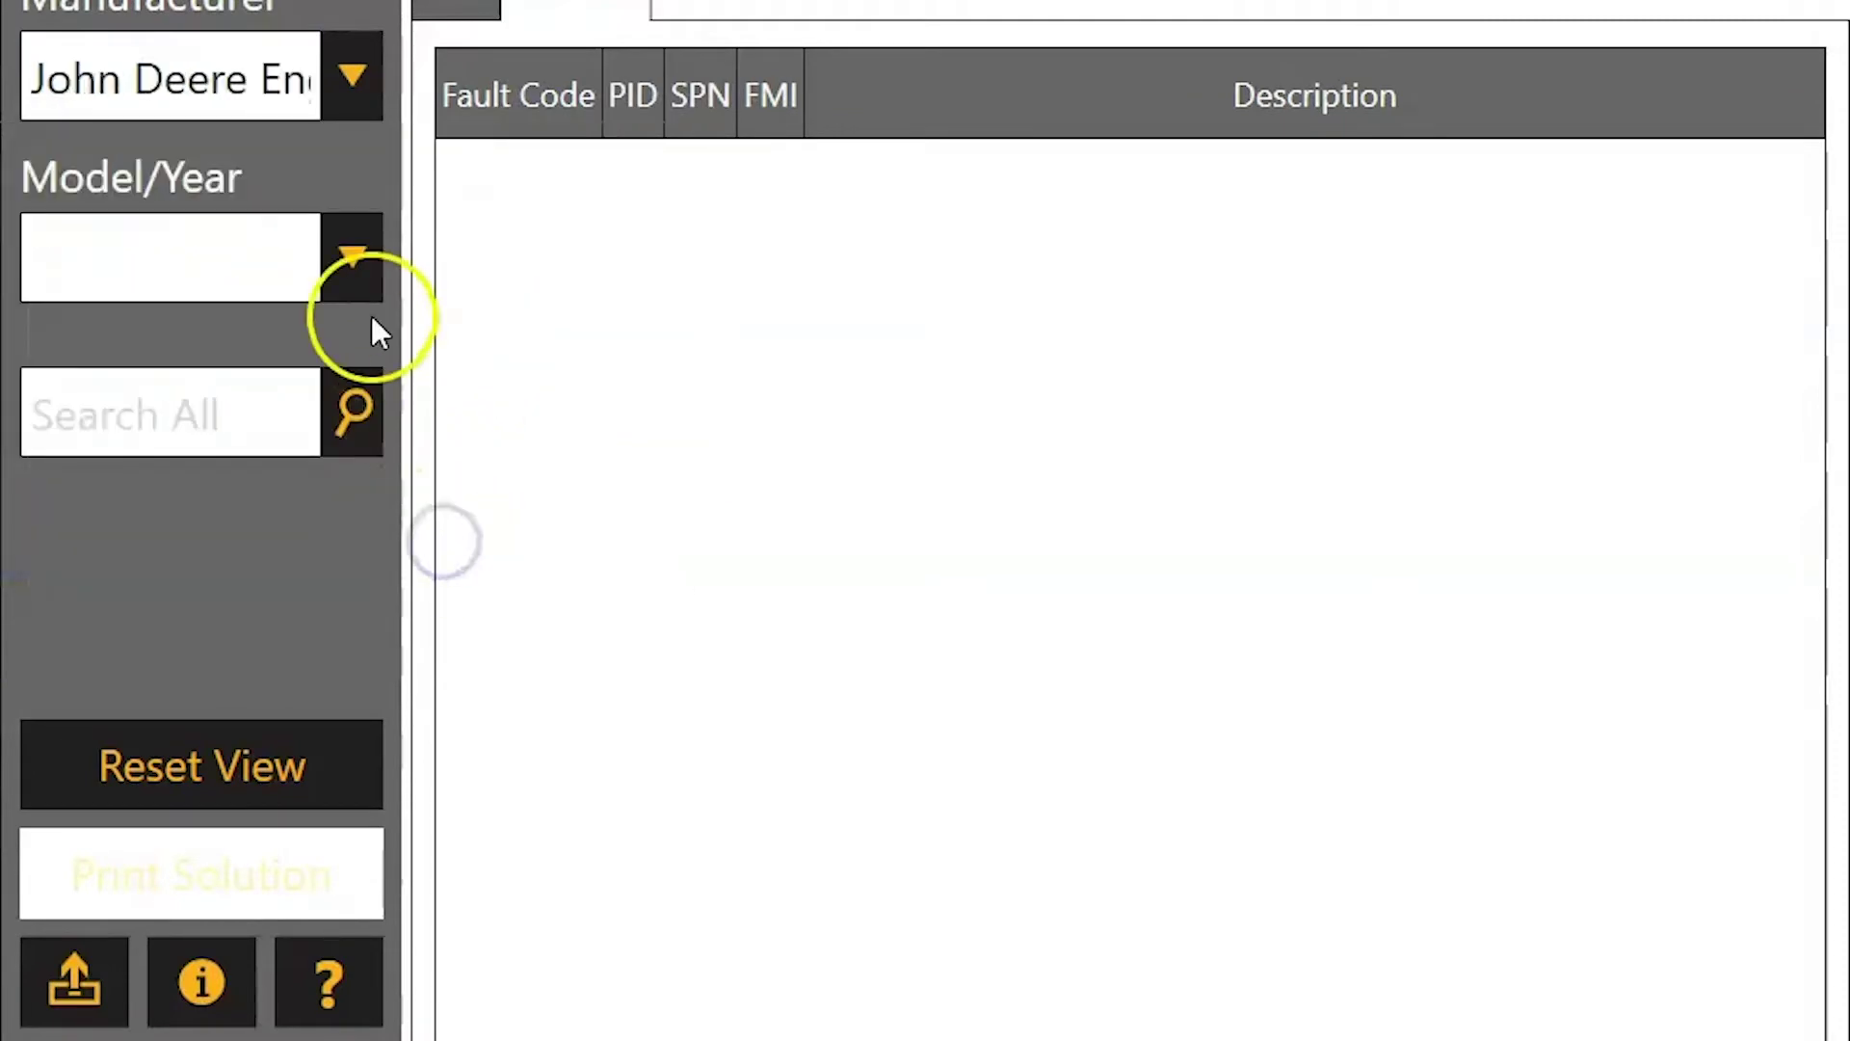
click(354, 256)
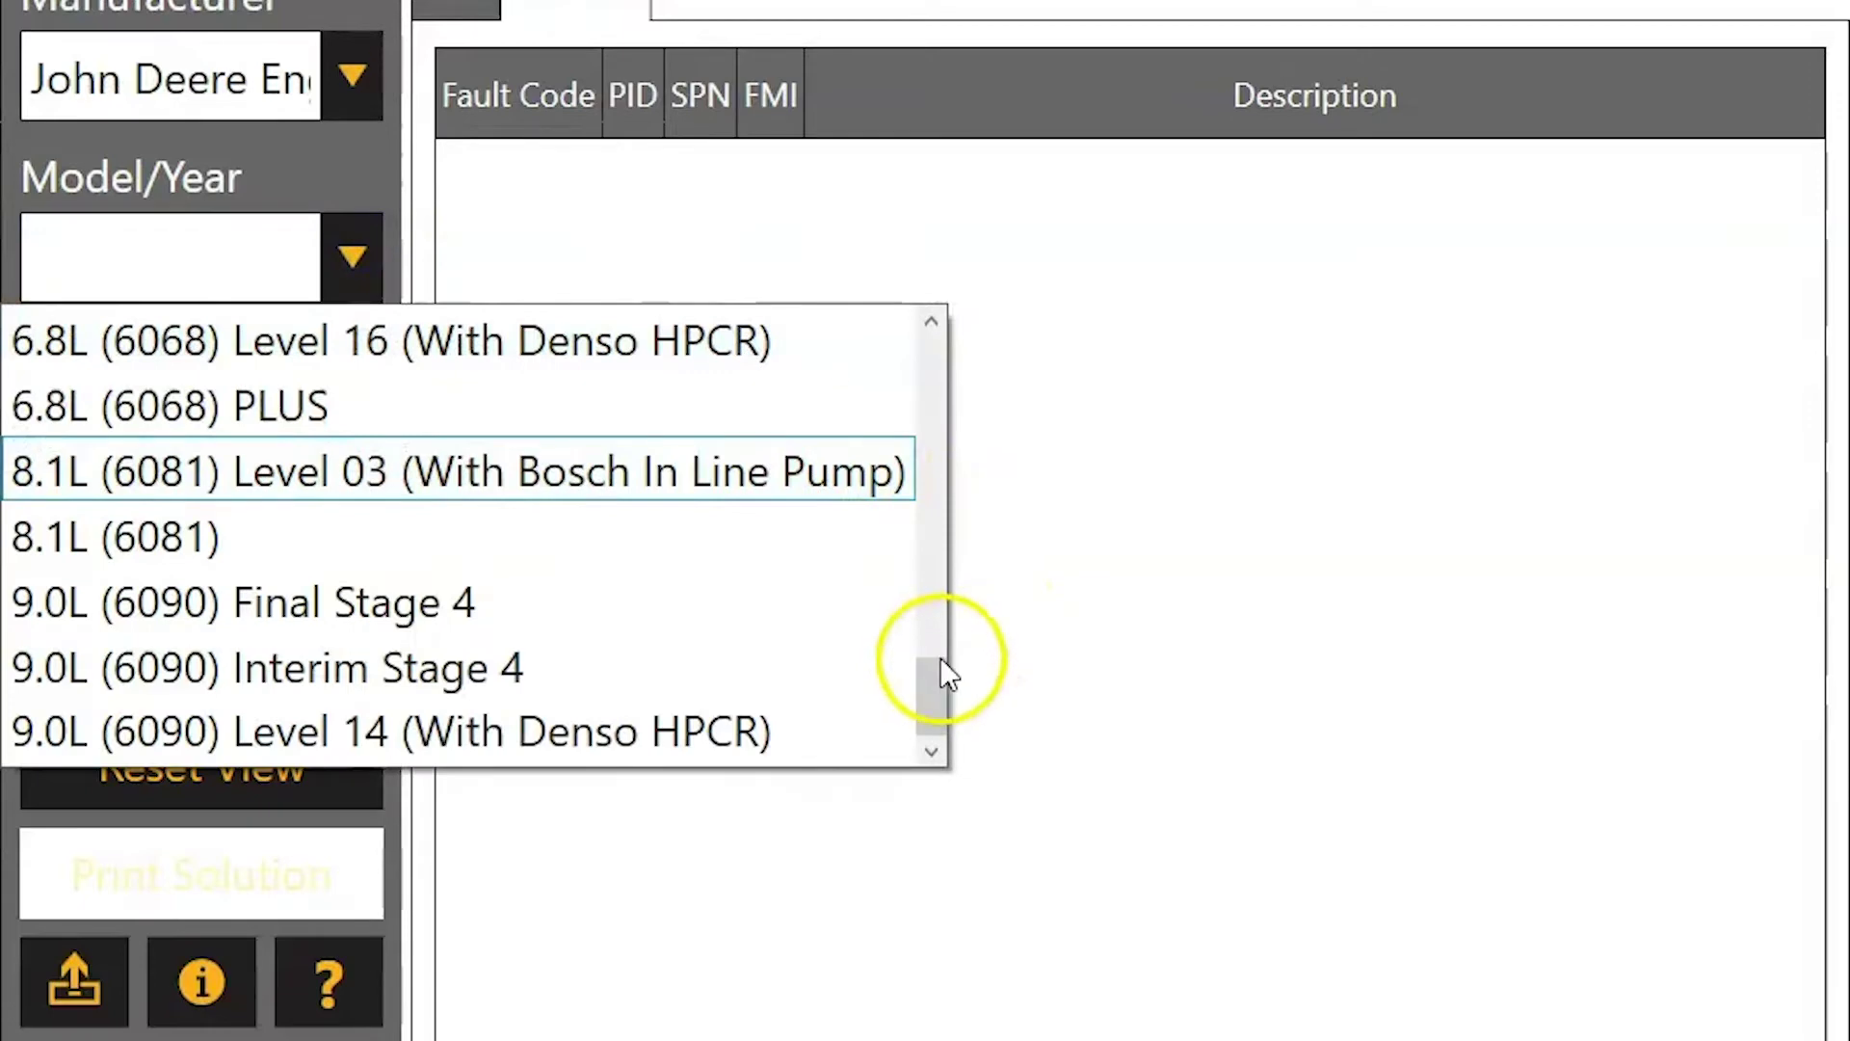
drag(935, 680, 938, 488)
click(700, 585)
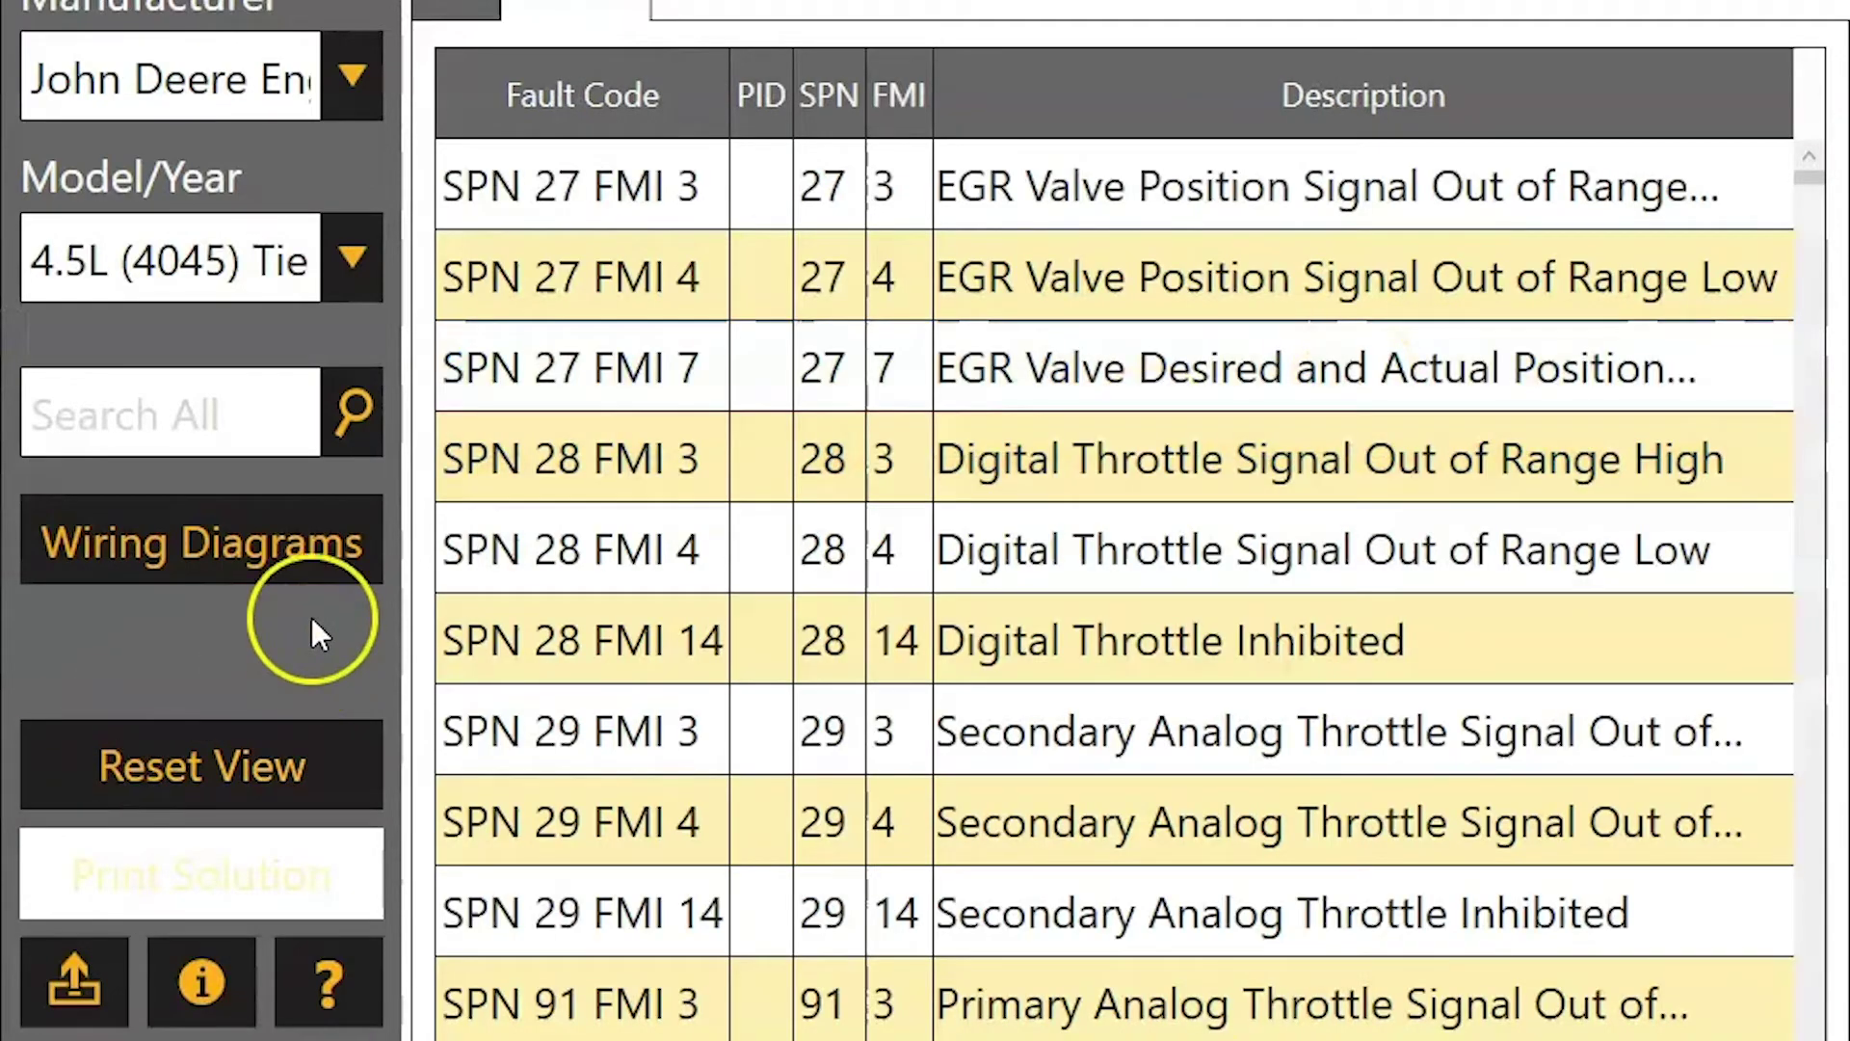
View the 4045 PowerTech wiring schematic PDF down to page 8's fuel-sensor circuits, then close it
click(318, 528)
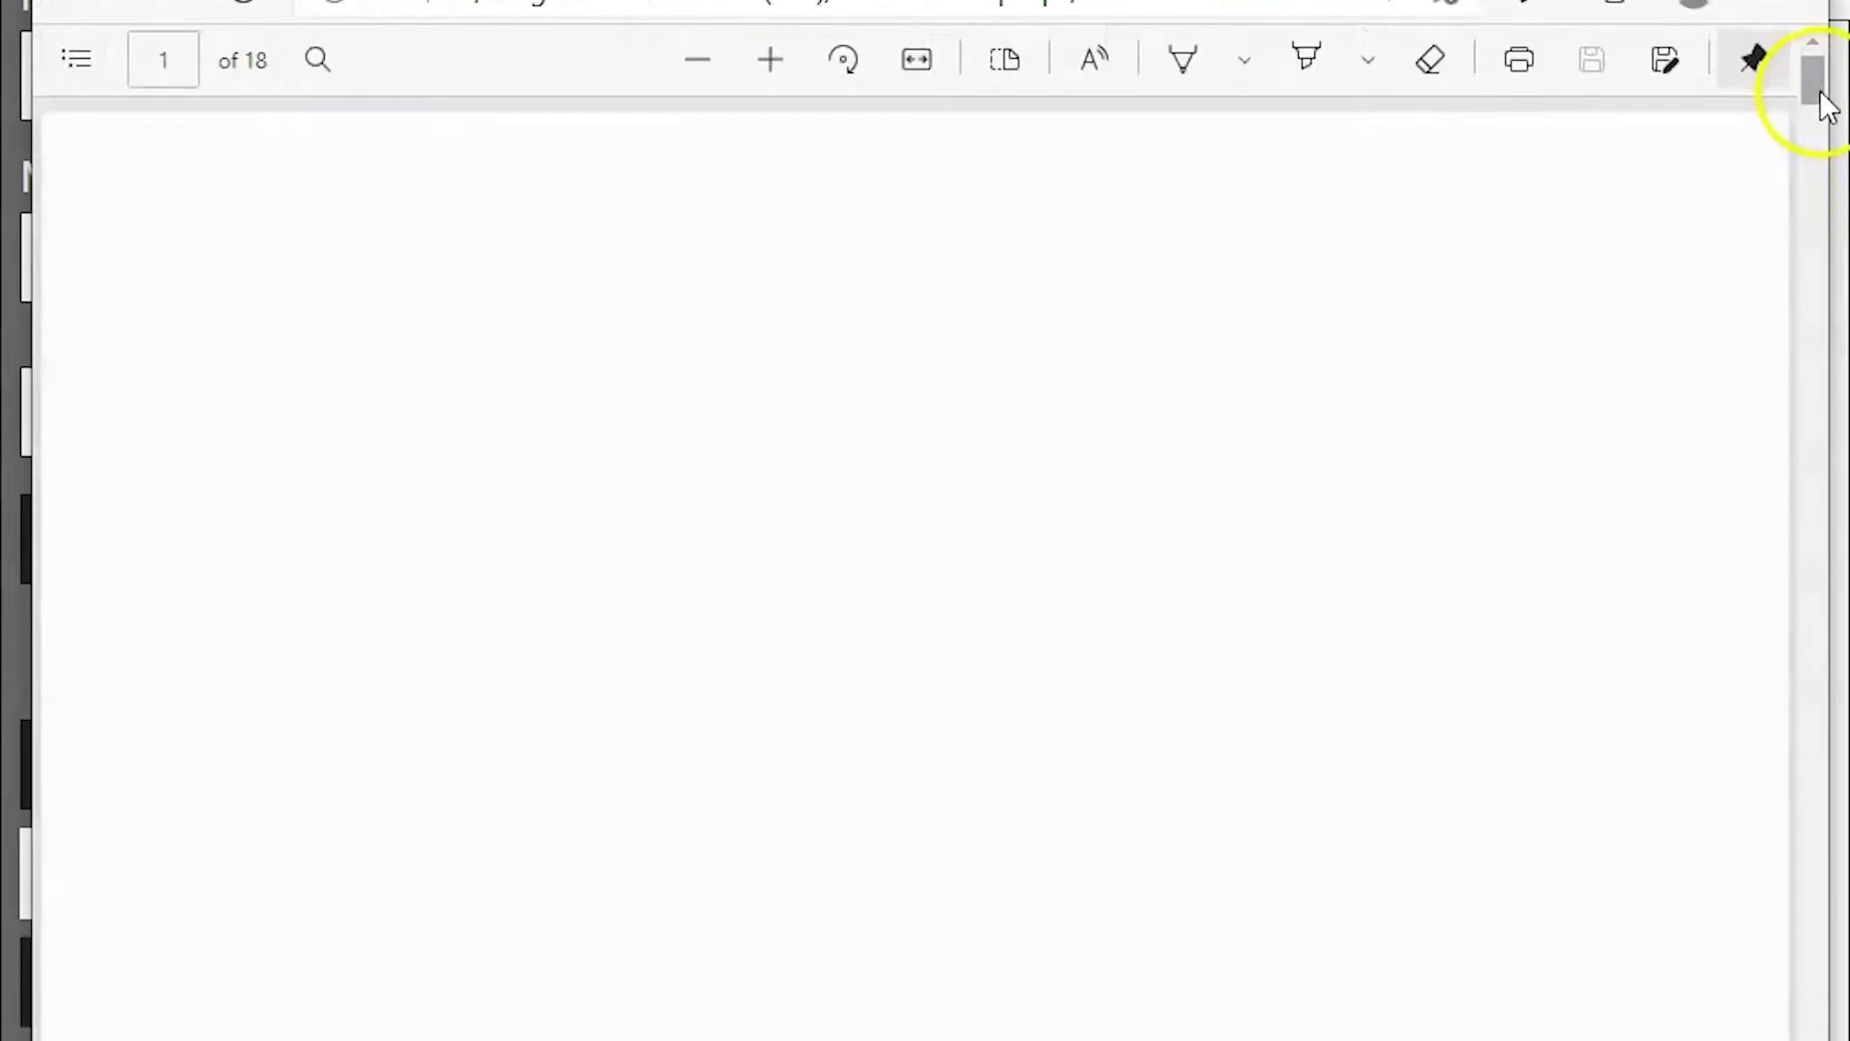
drag(1821, 104, 1816, 531)
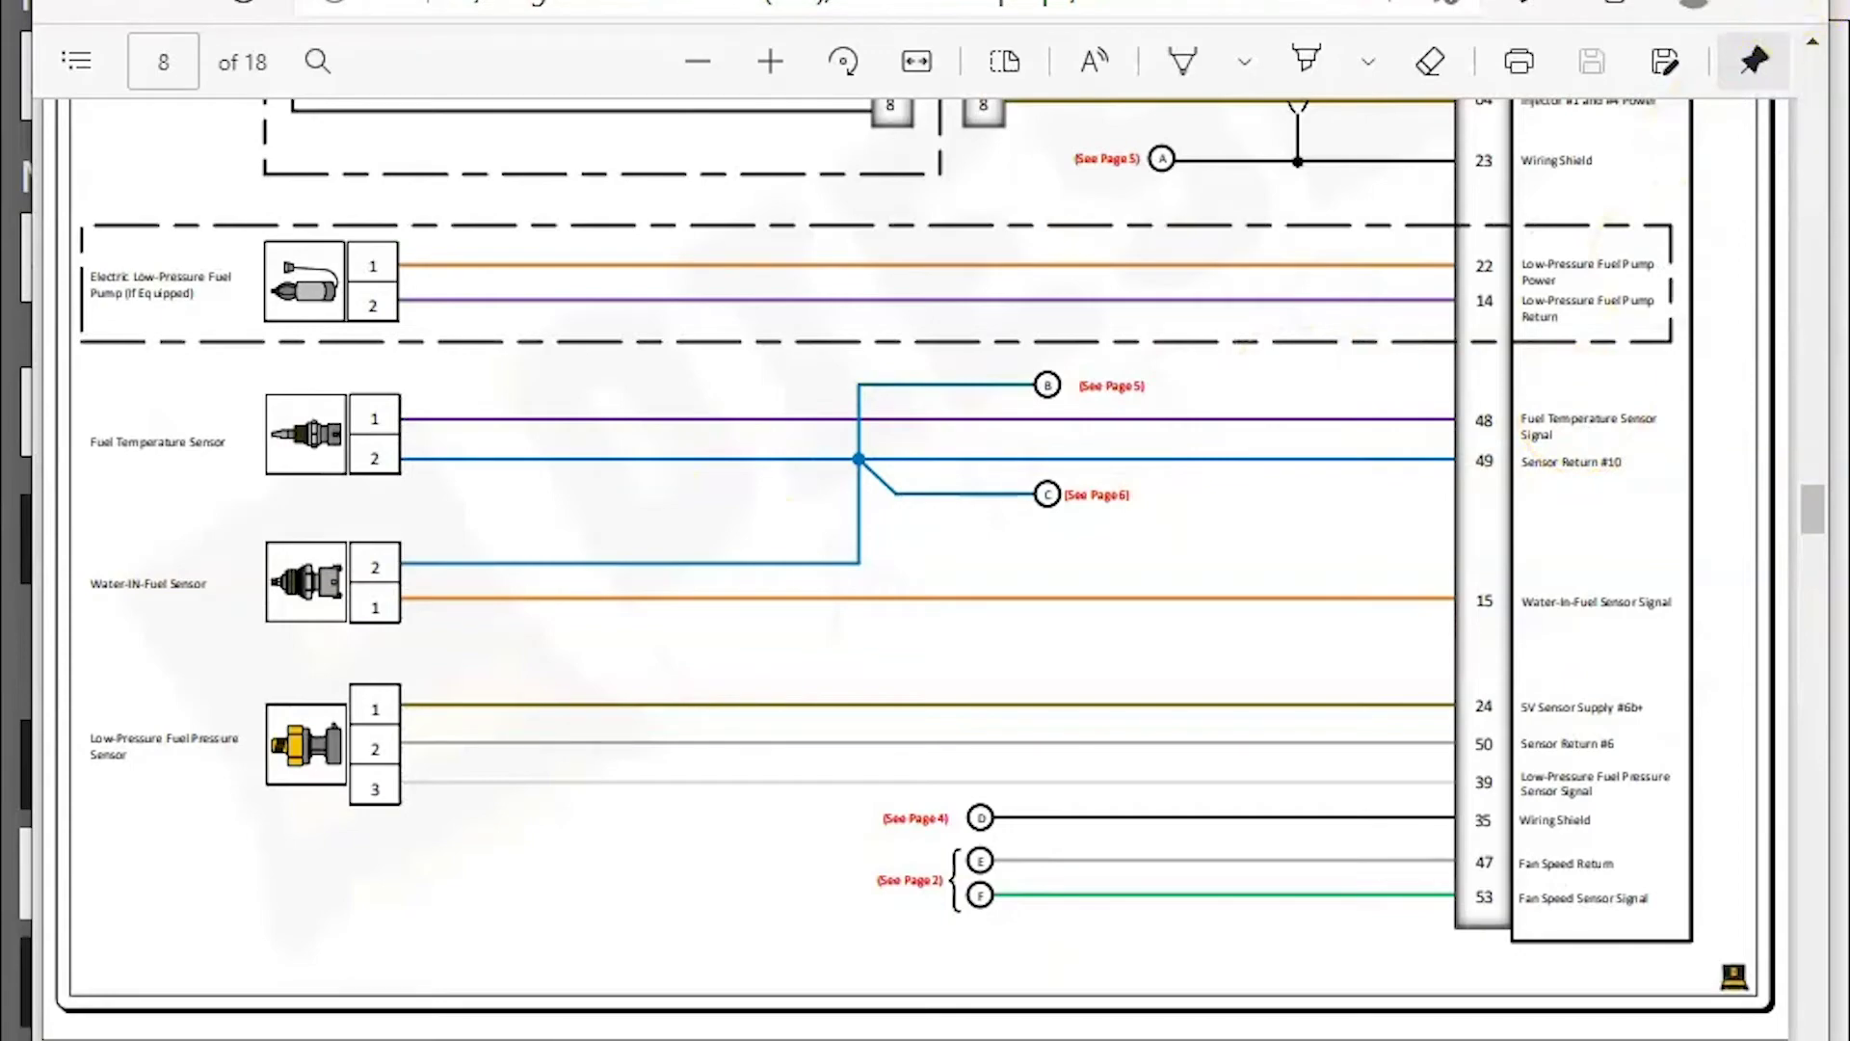
click(1835, 5)
Expand SPN 28 FMI 4 and scroll through to its eight possible causes
click(1227, 572)
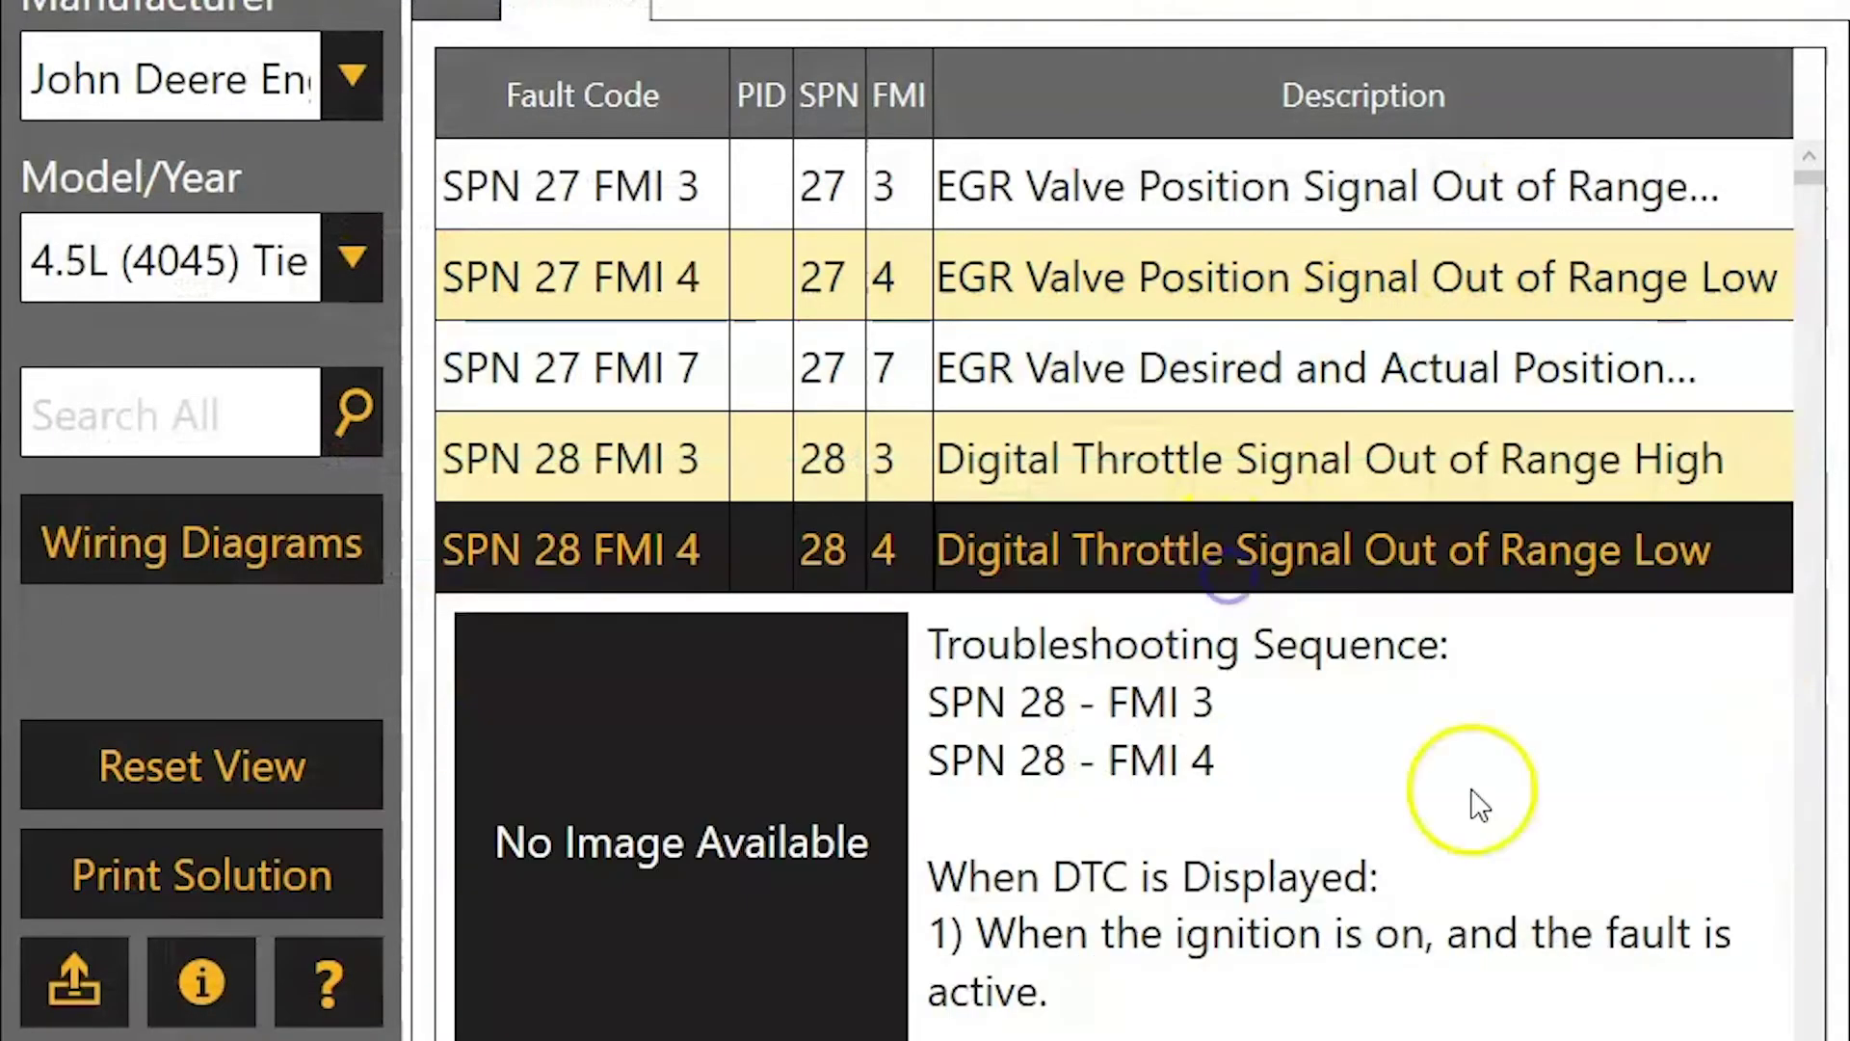
scroll(1114, 588, down, 8)
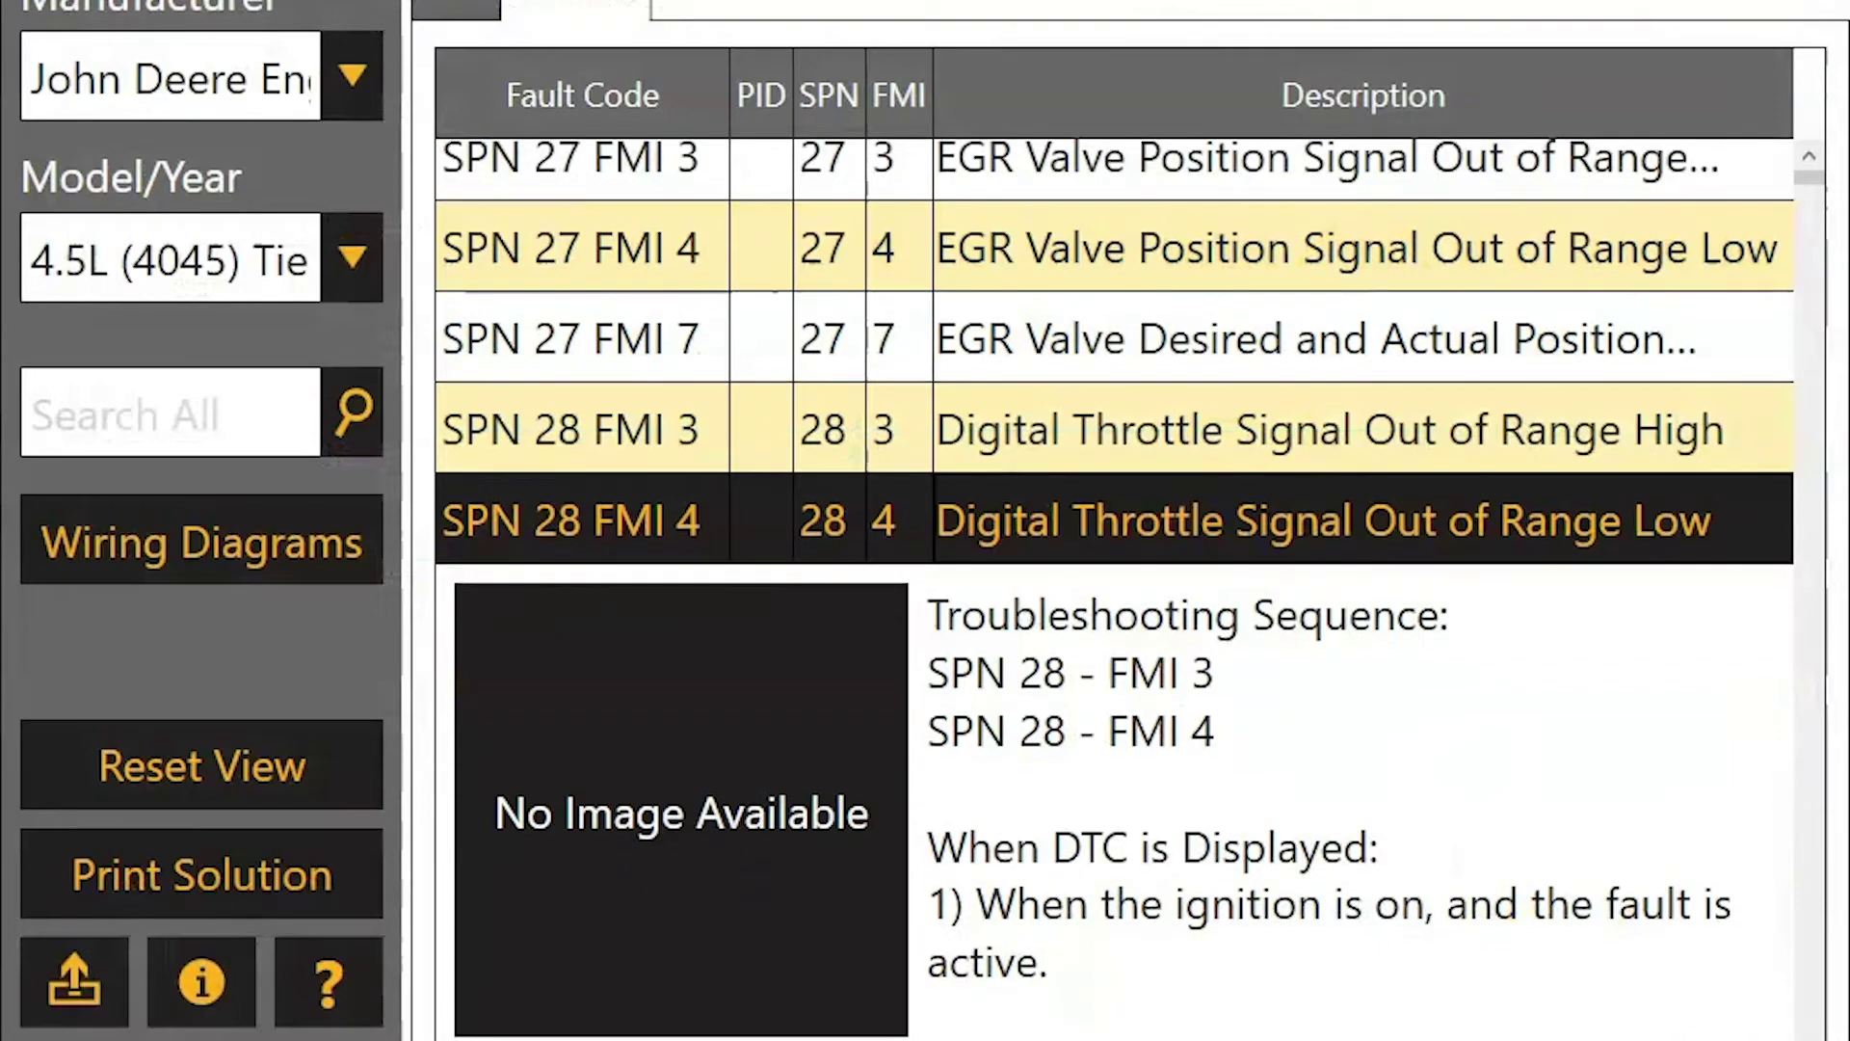
scroll(1114, 588, down, 4)
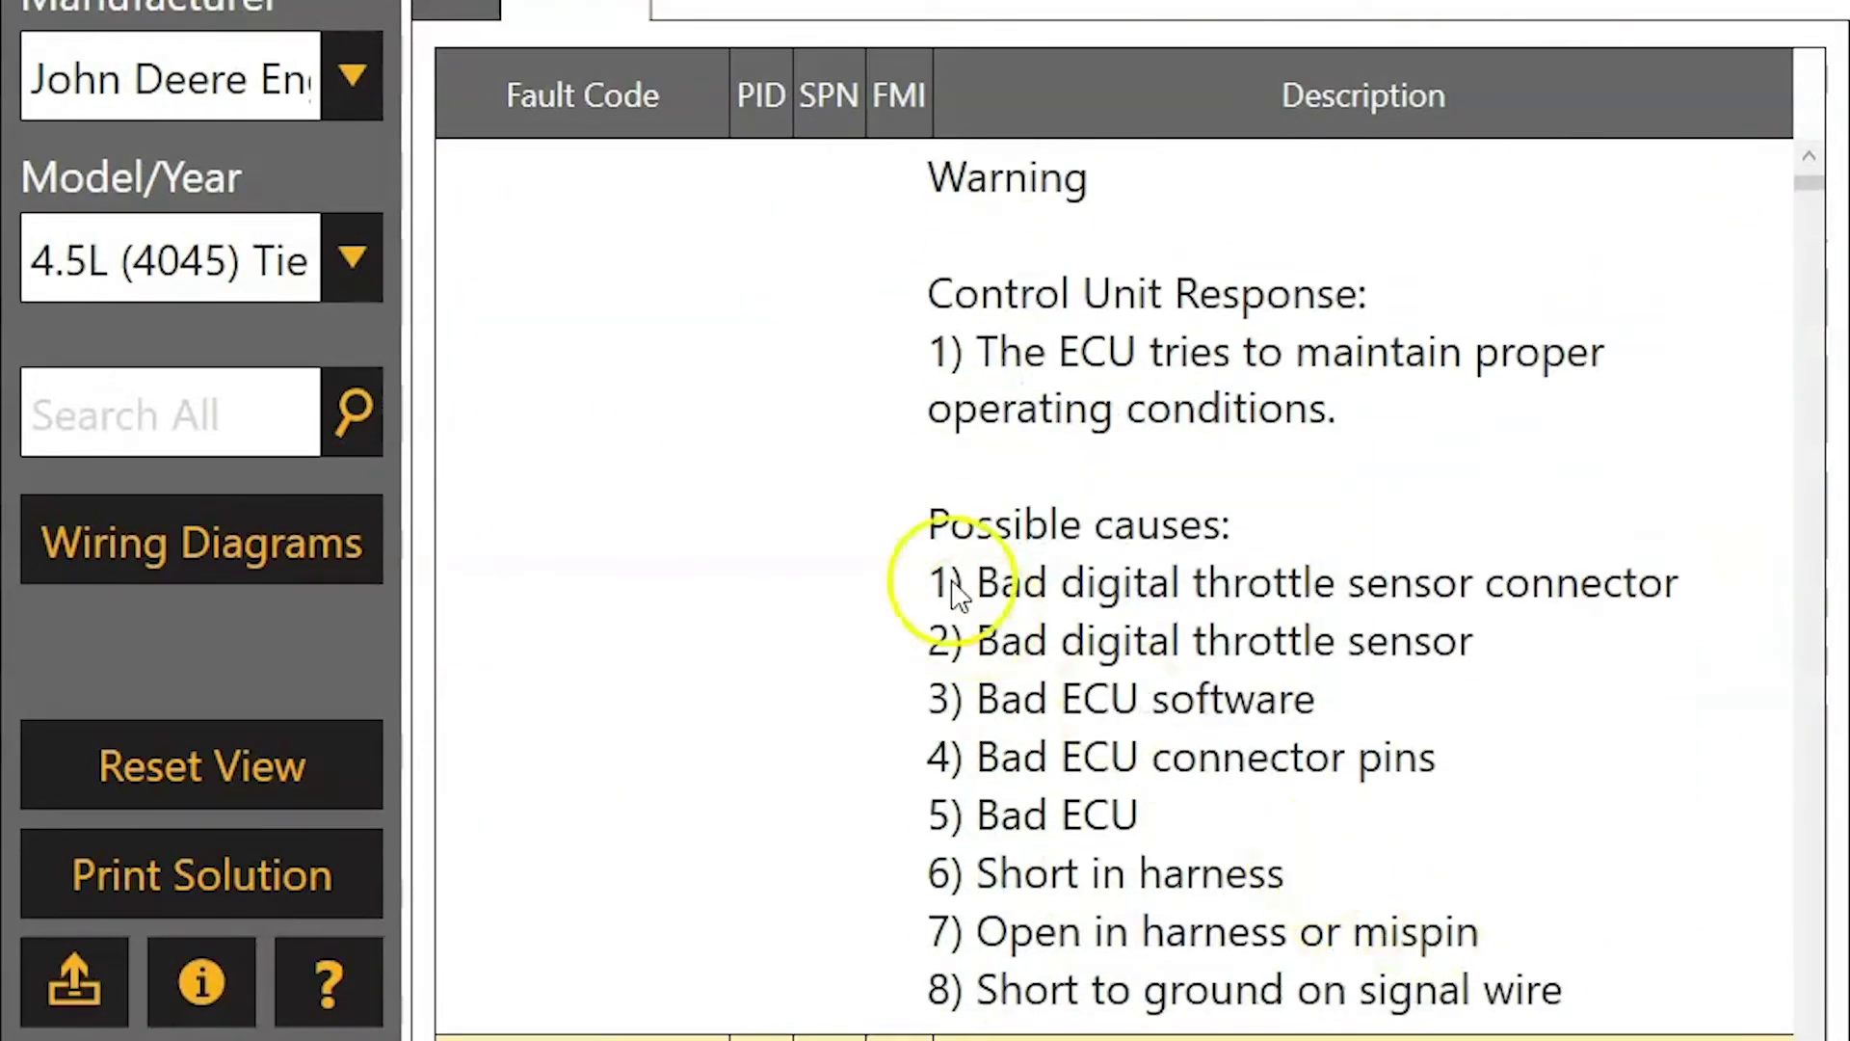
Set Volvo Excavator as the manufacturer and browse its models without choosing one
click(362, 91)
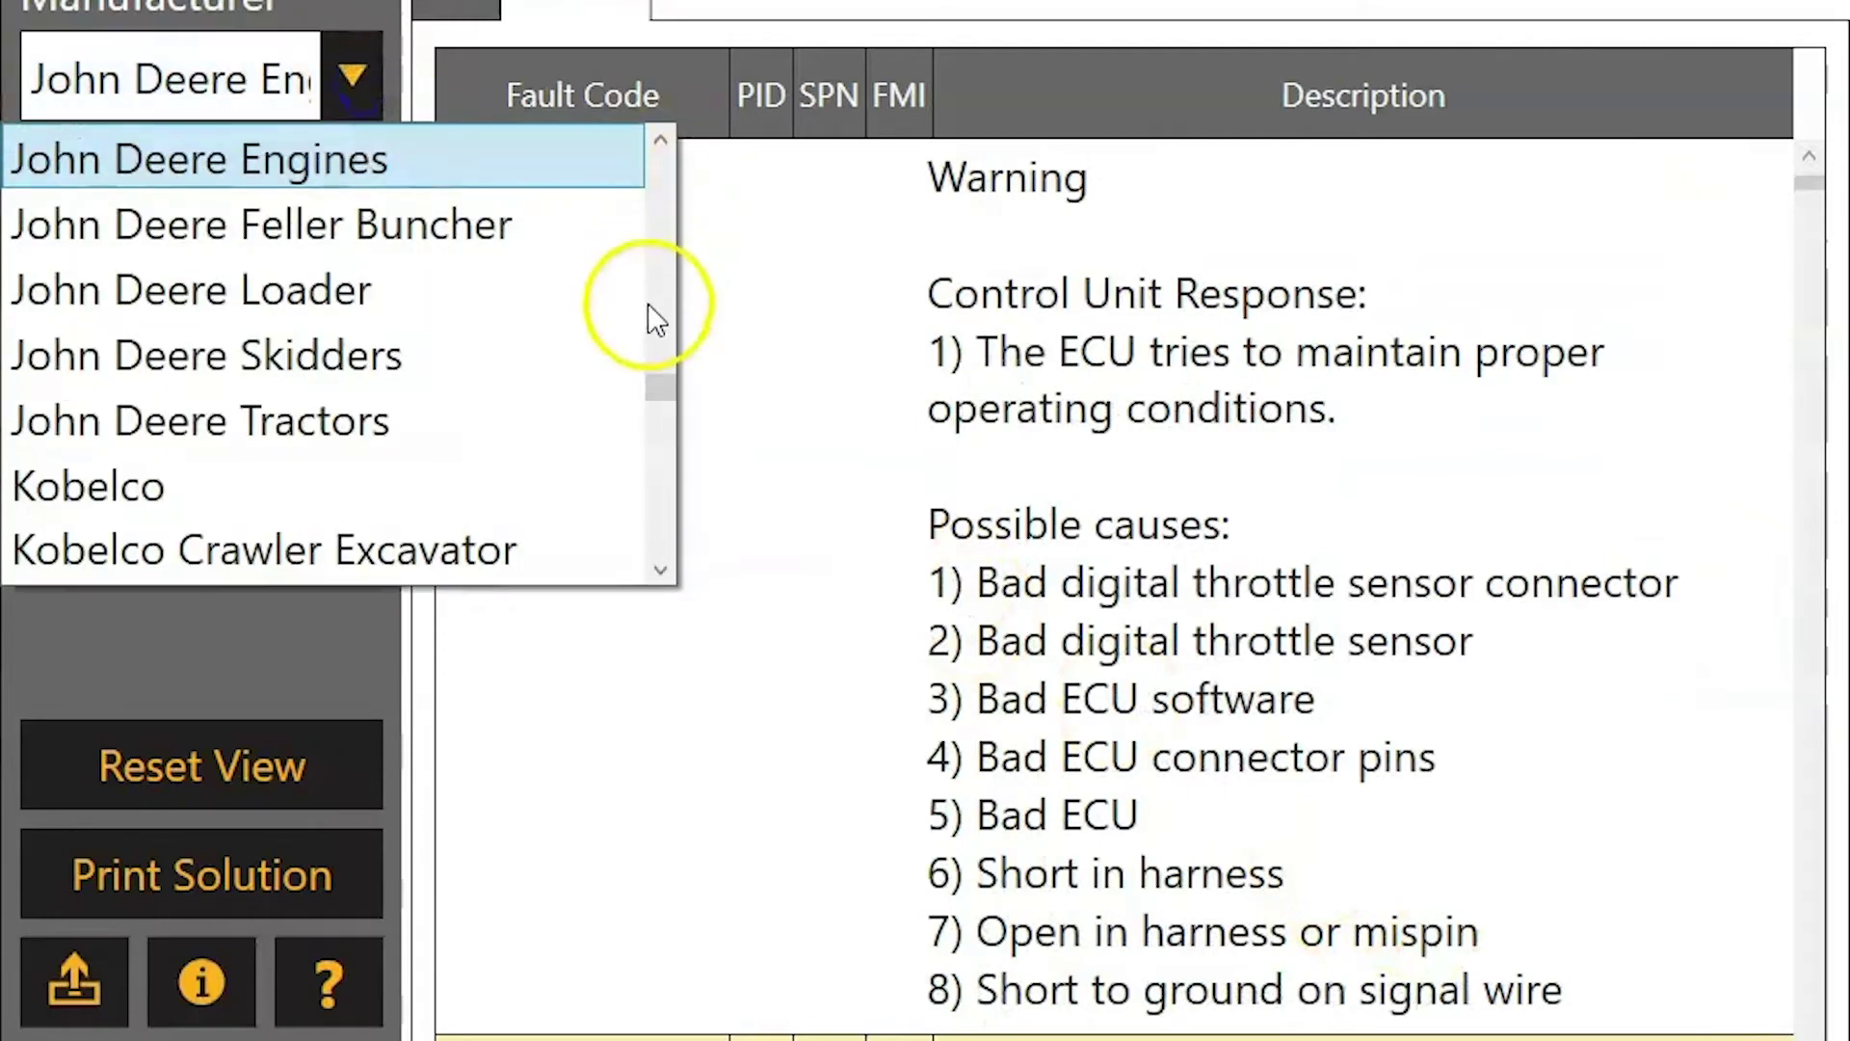
drag(682, 397, 655, 525)
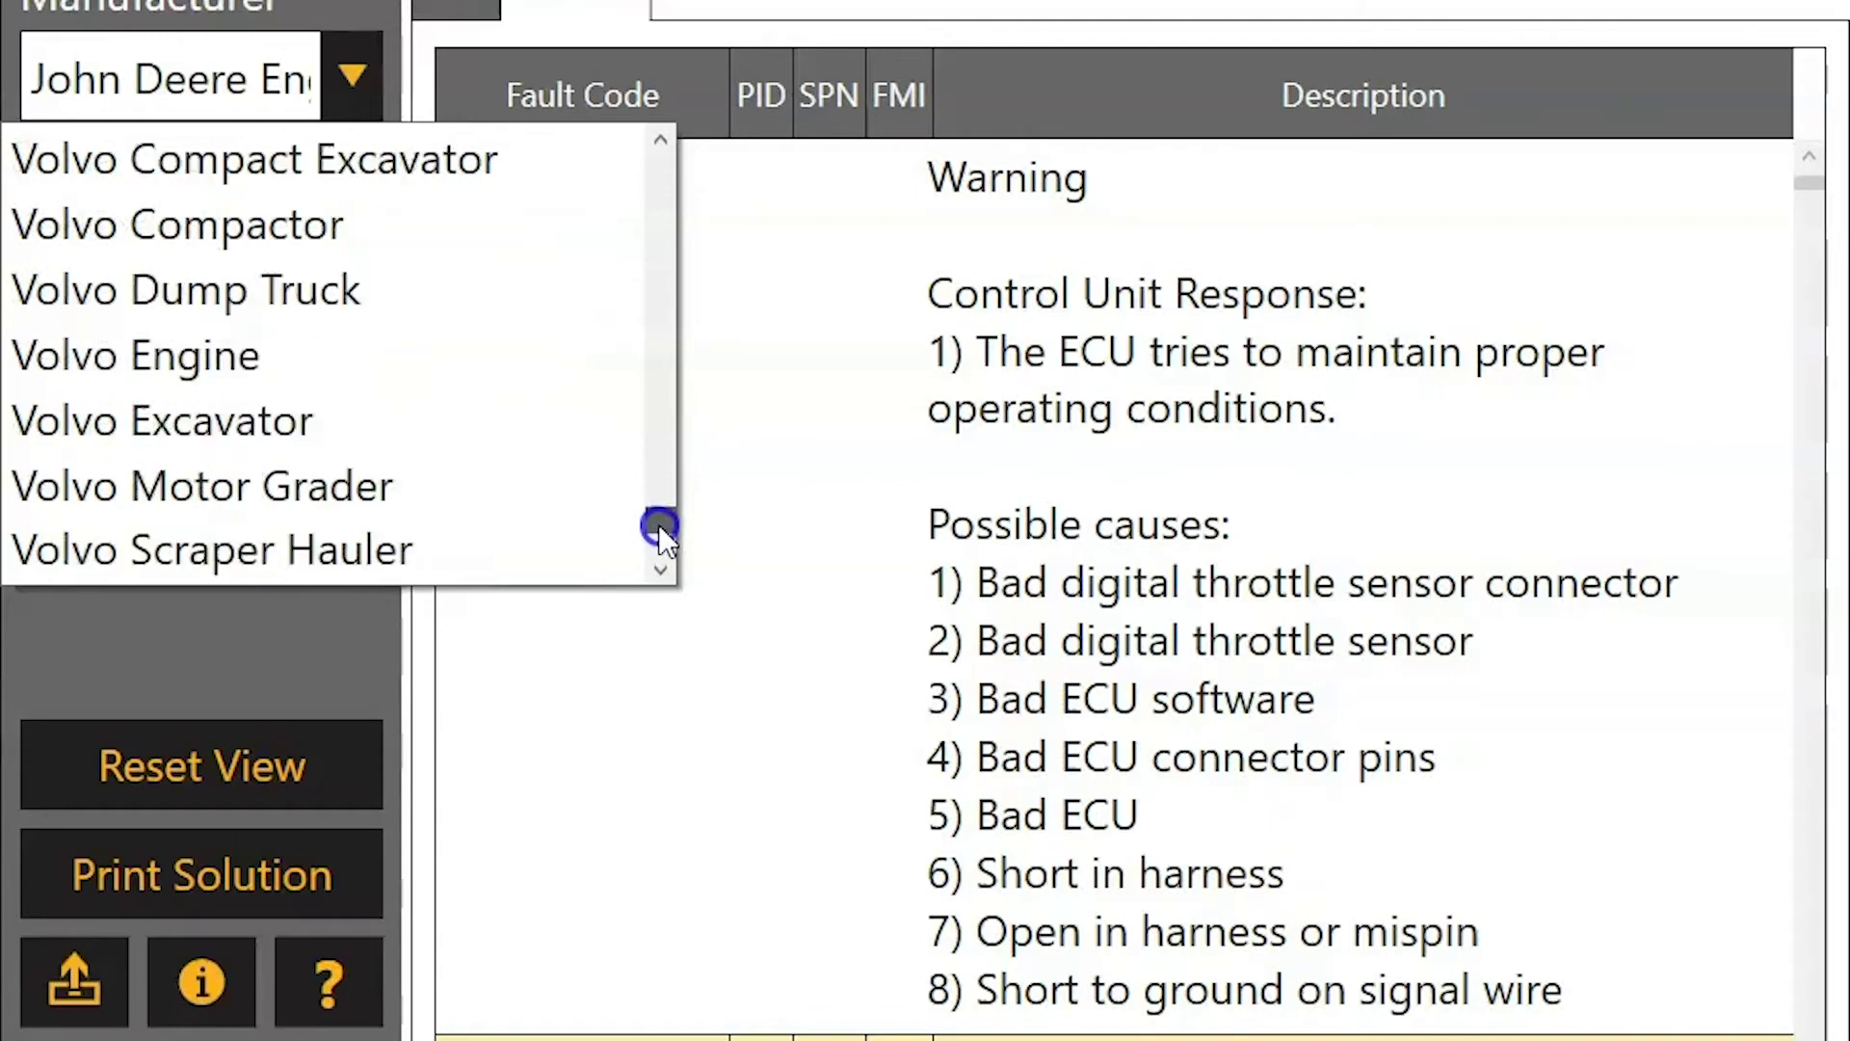
click(541, 436)
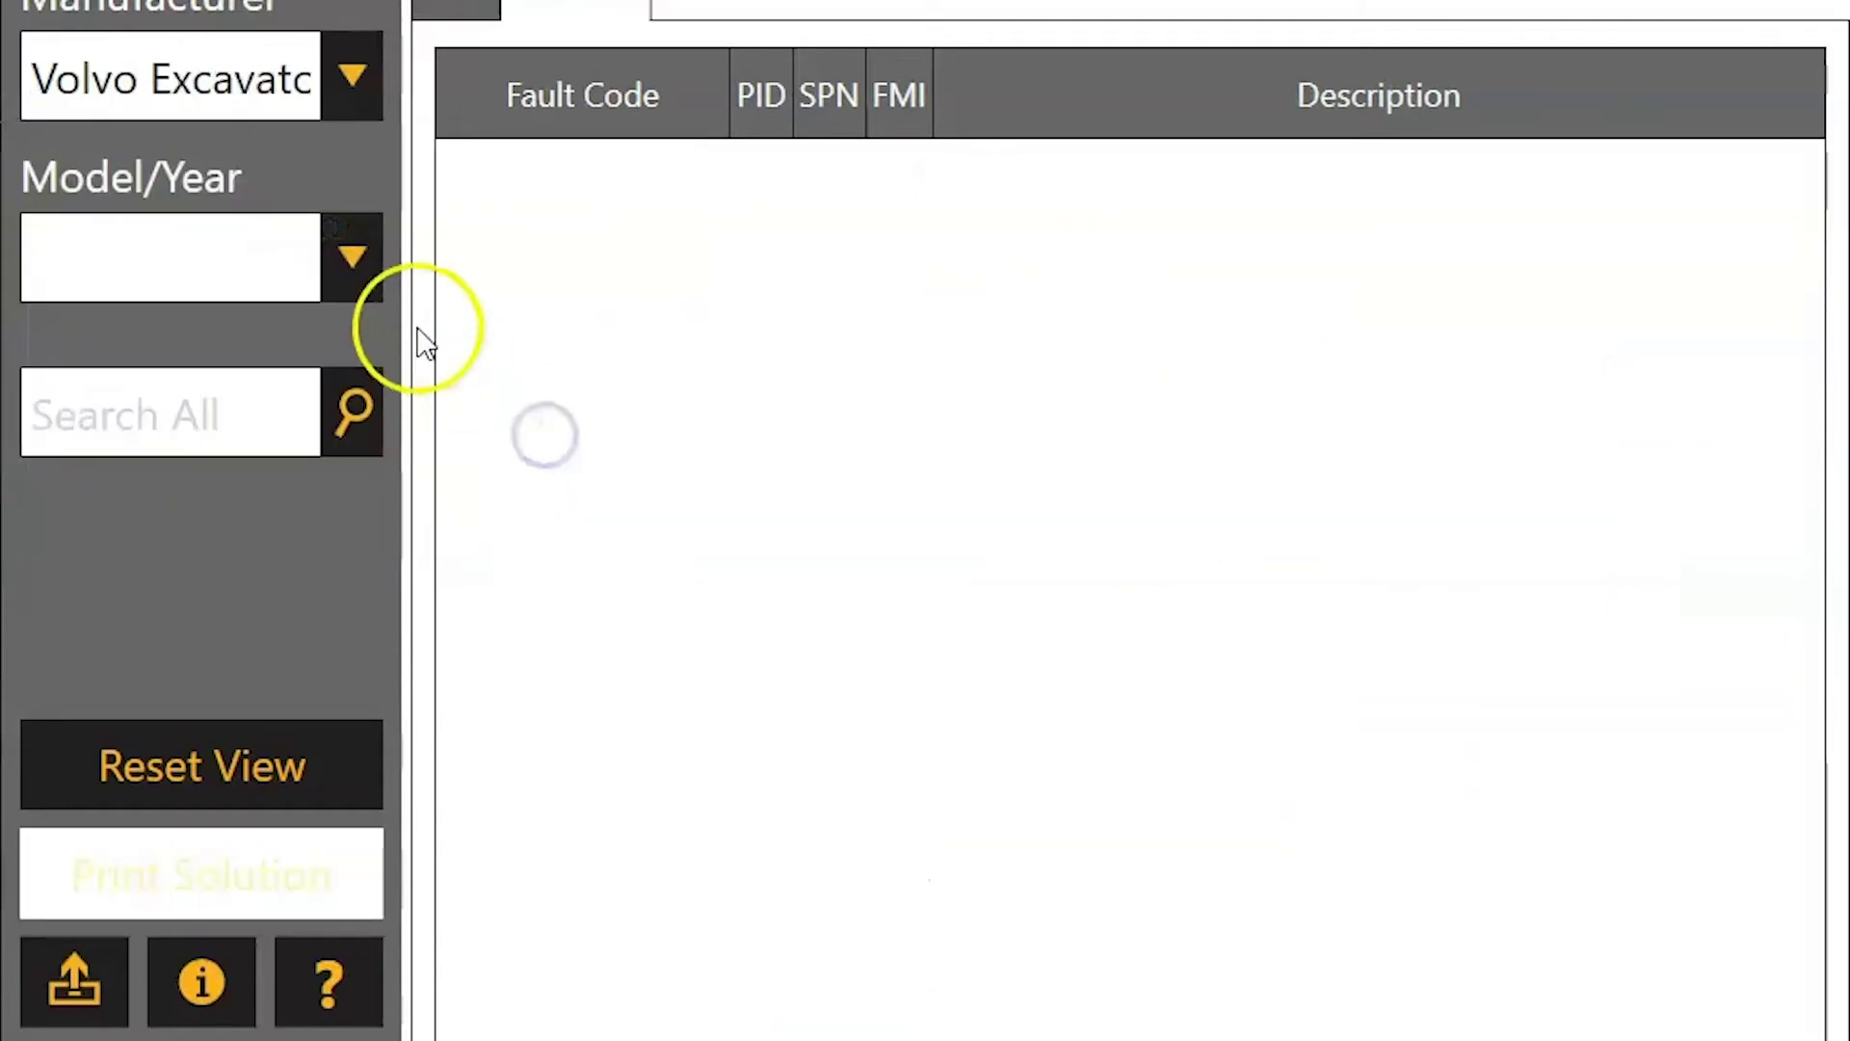
click(356, 272)
drag(627, 378, 629, 763)
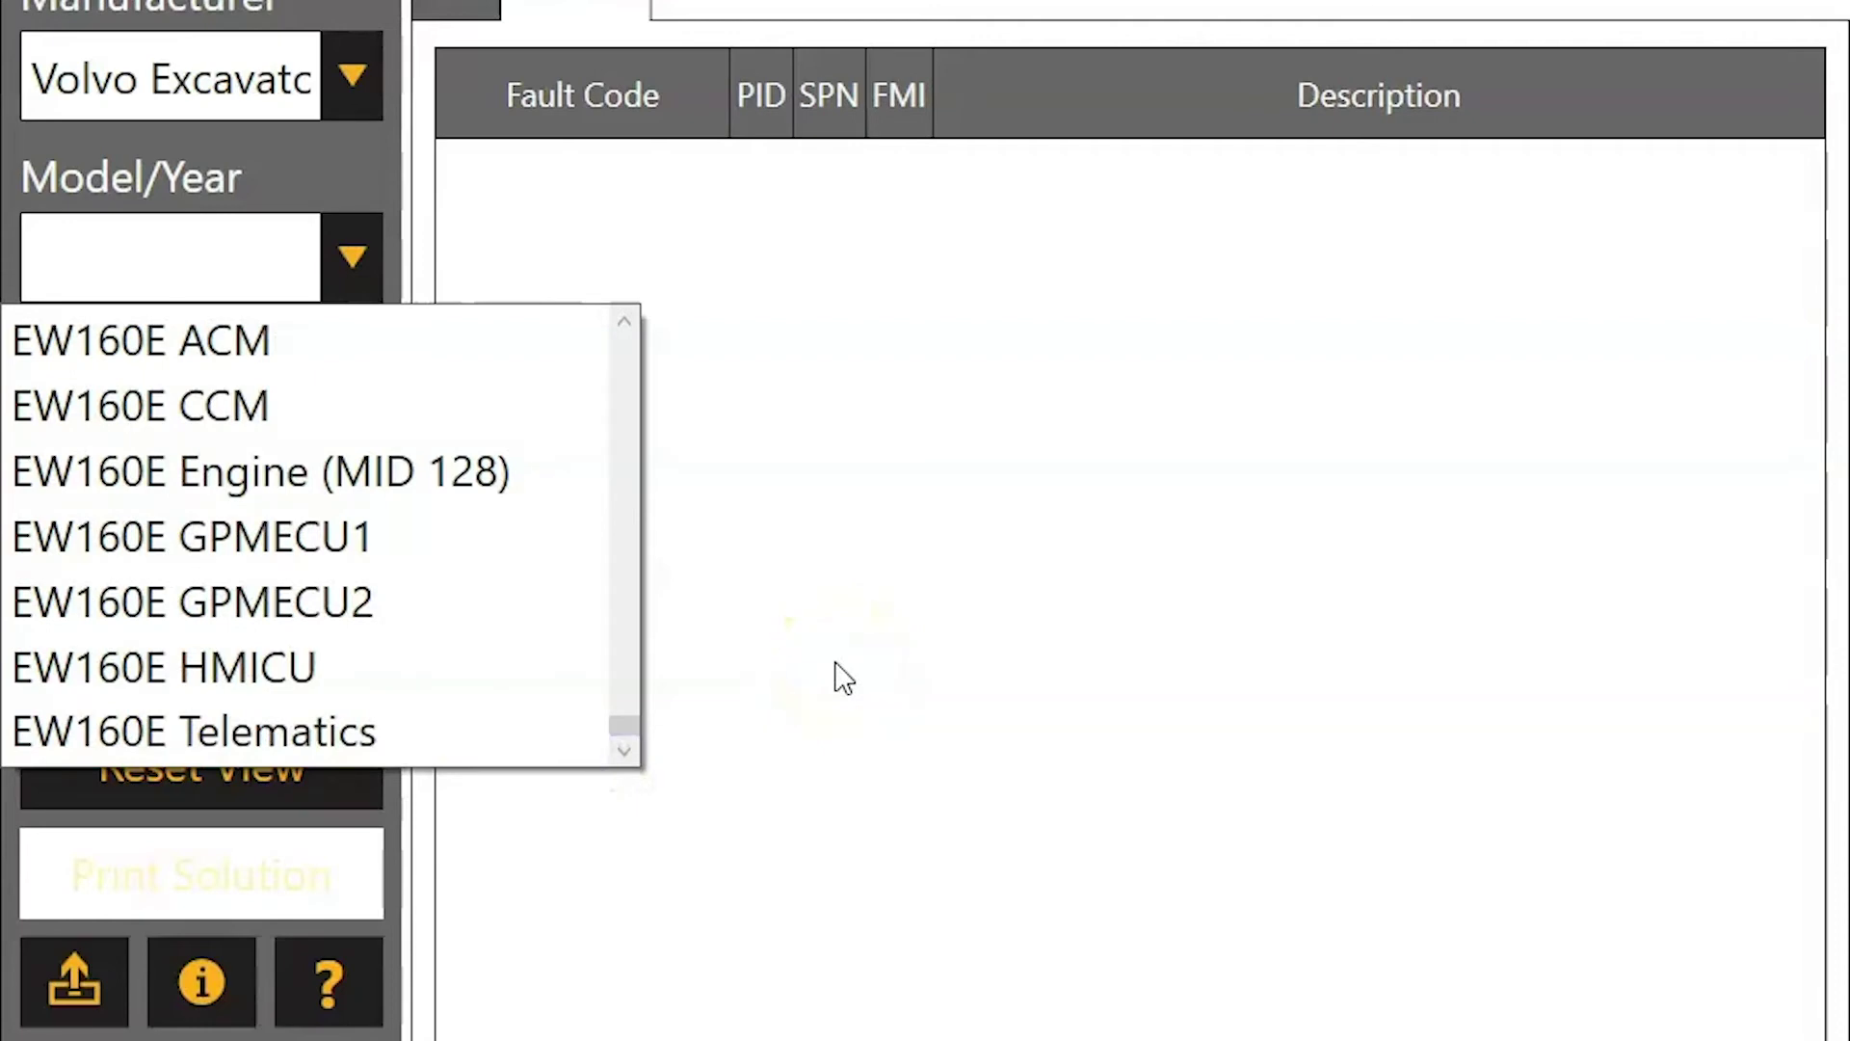
click(836, 665)
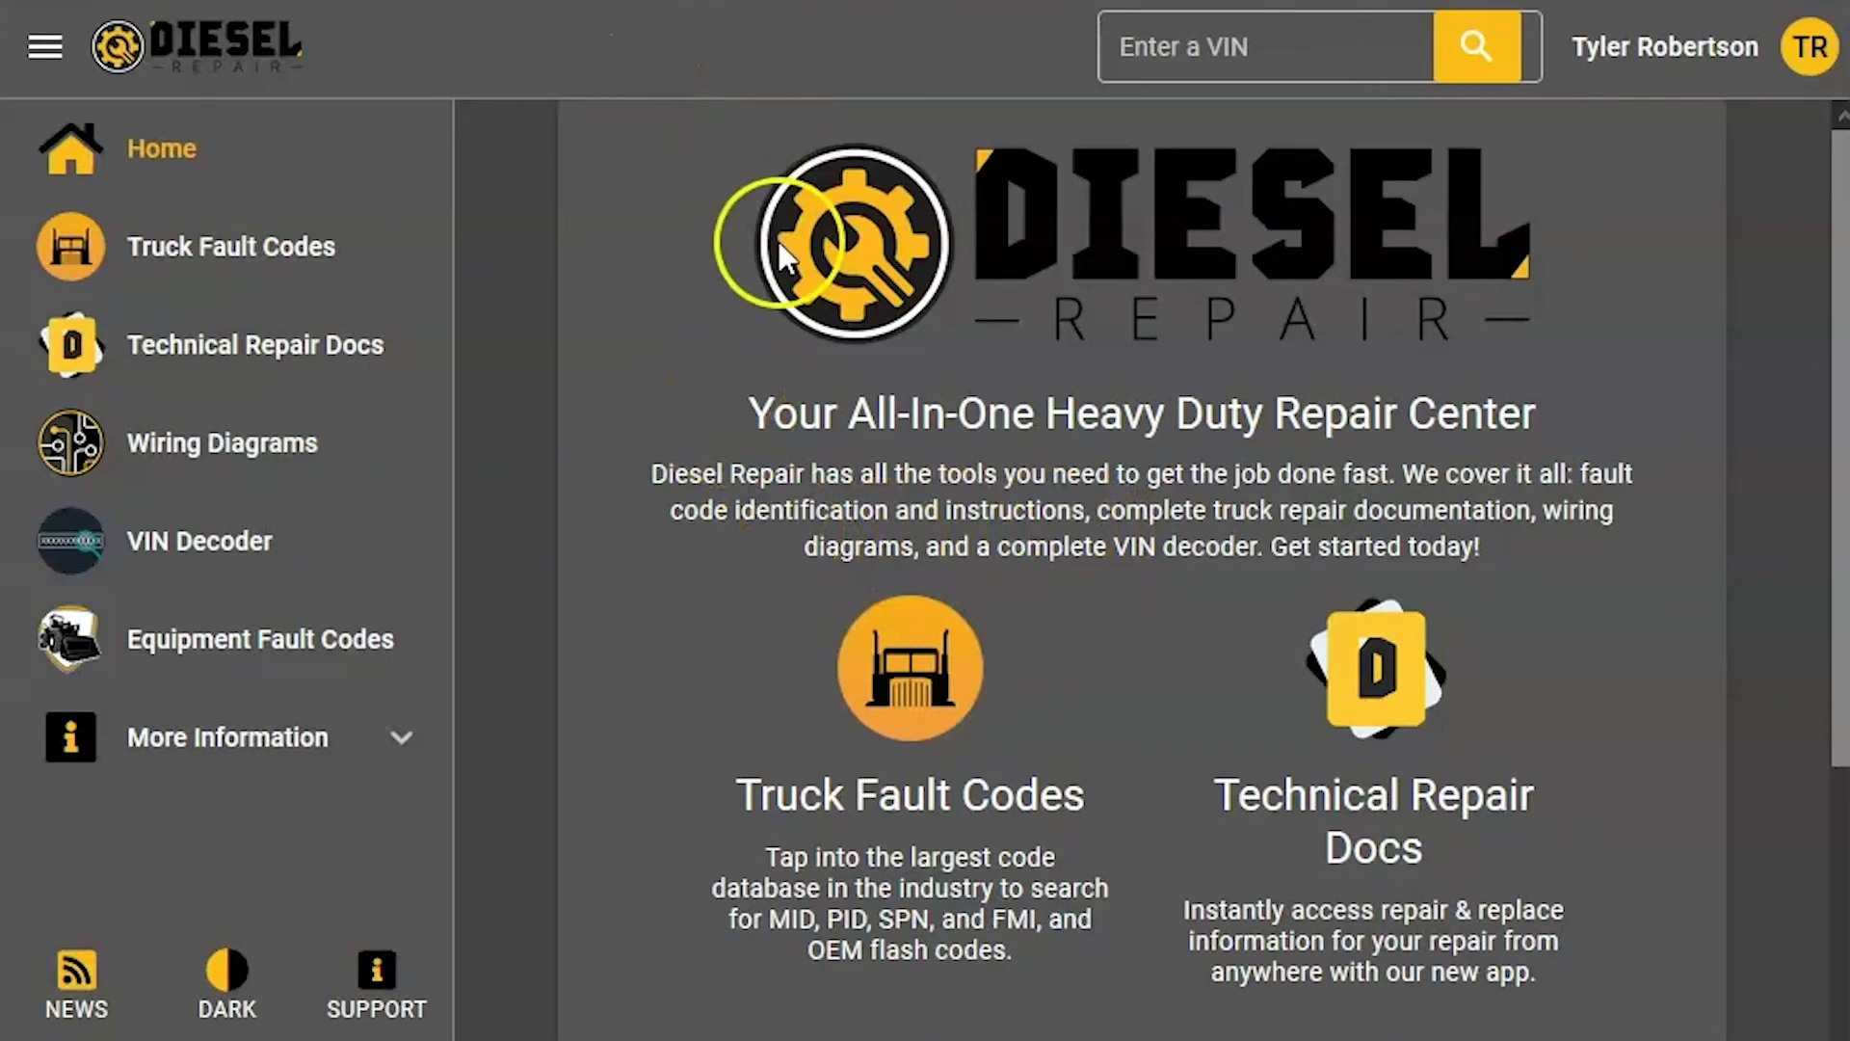
Go to Diesel Repair's Equipment Fault Codes page and browse the Select Make list without choosing
click(318, 638)
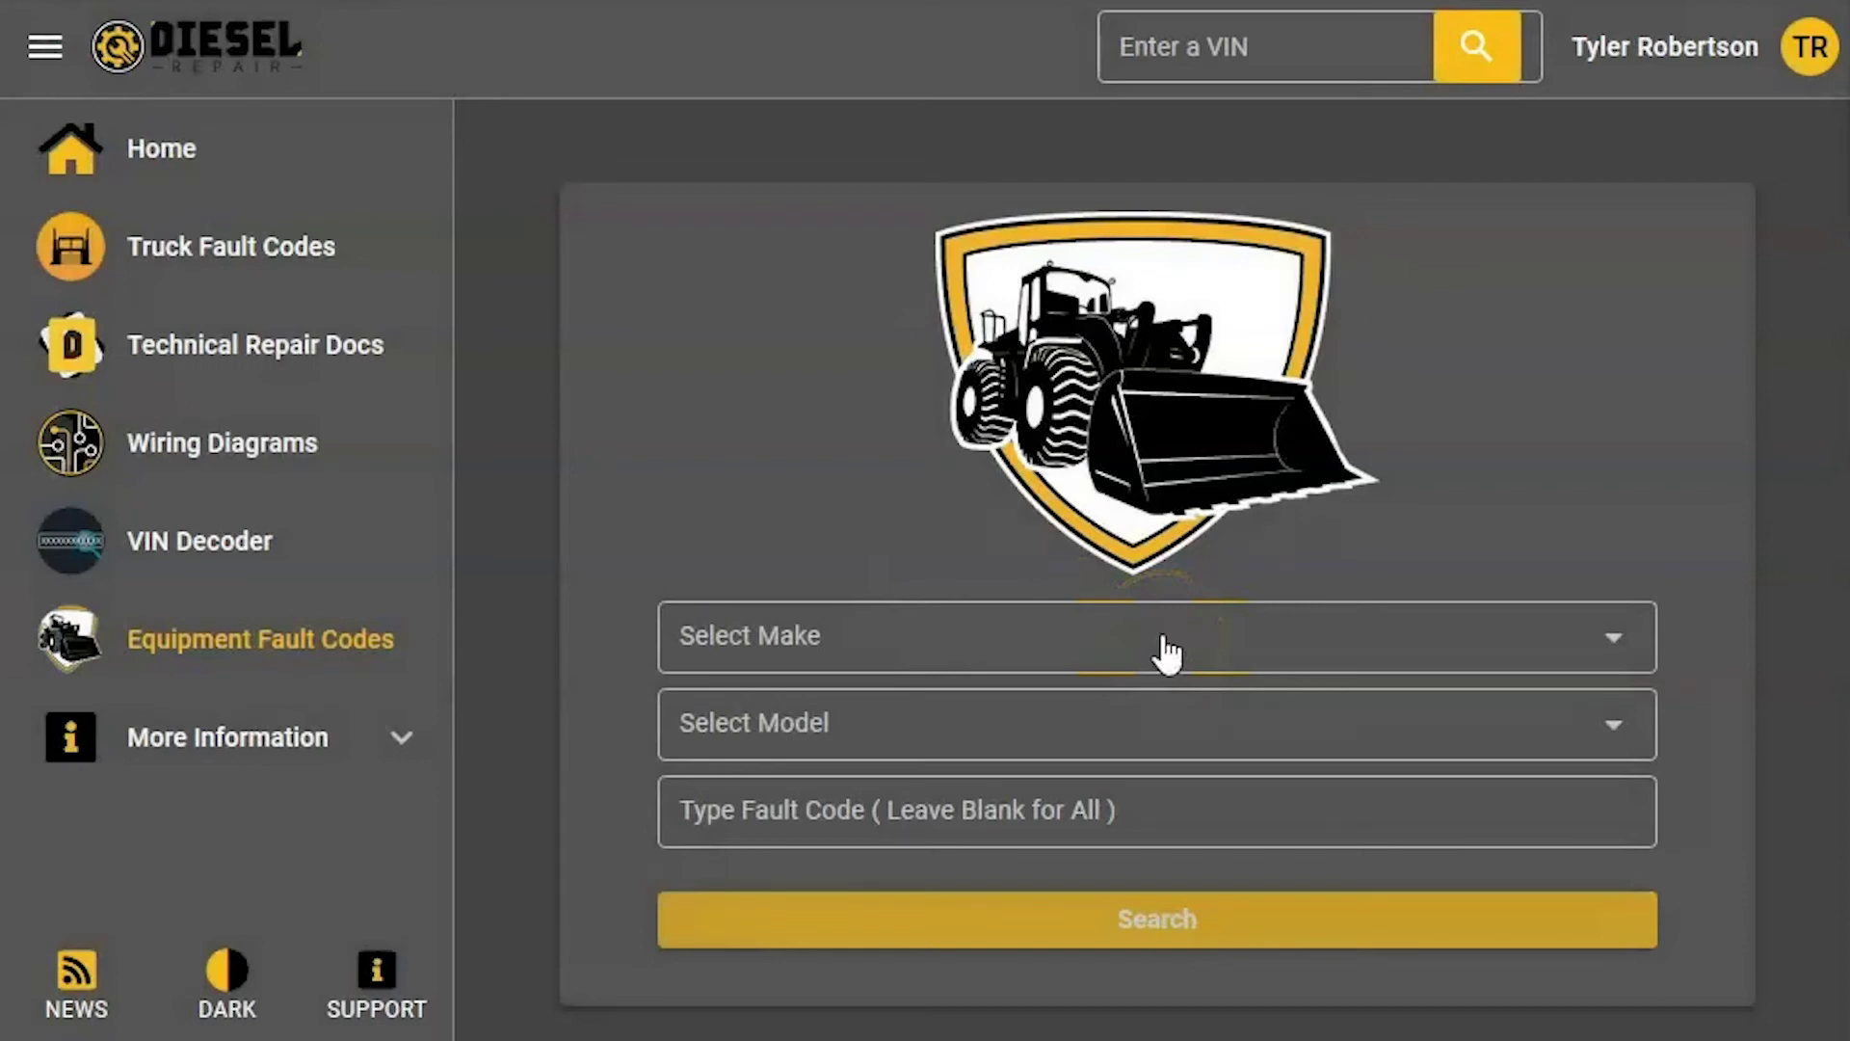
click(1163, 638)
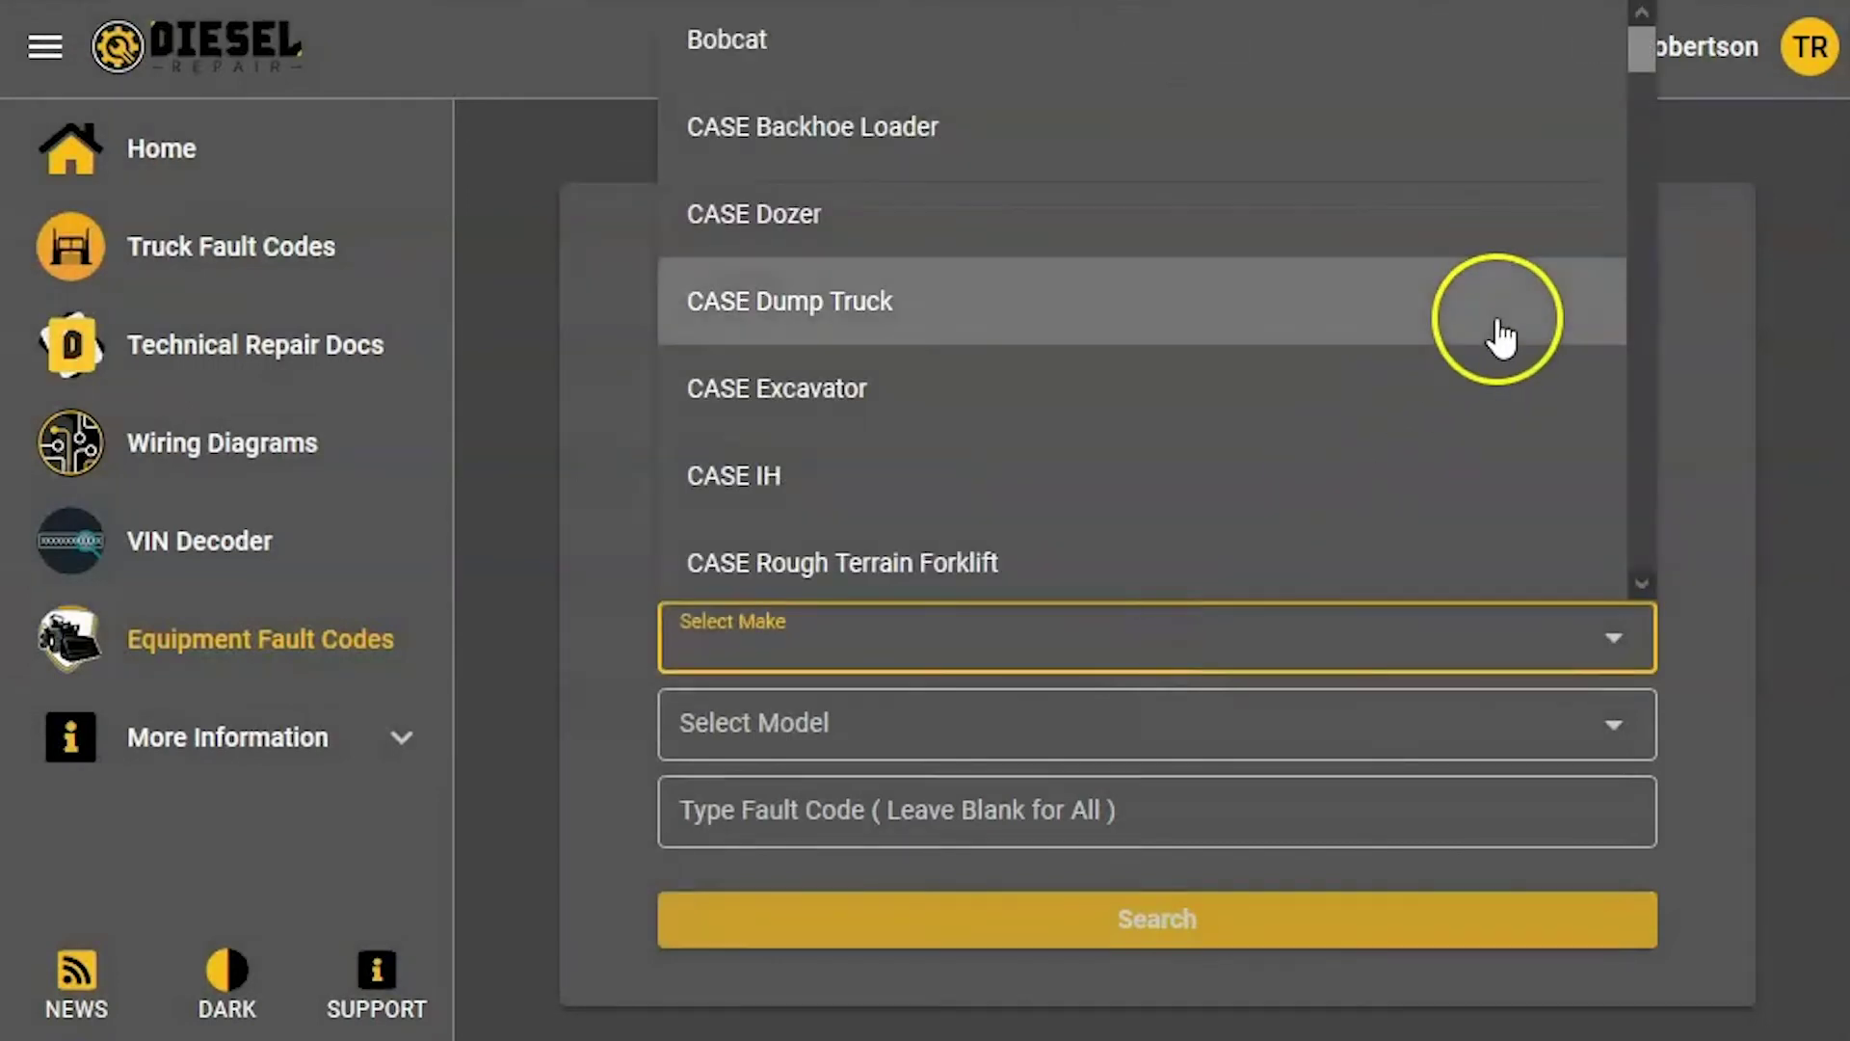
drag(1635, 42, 1674, 13)
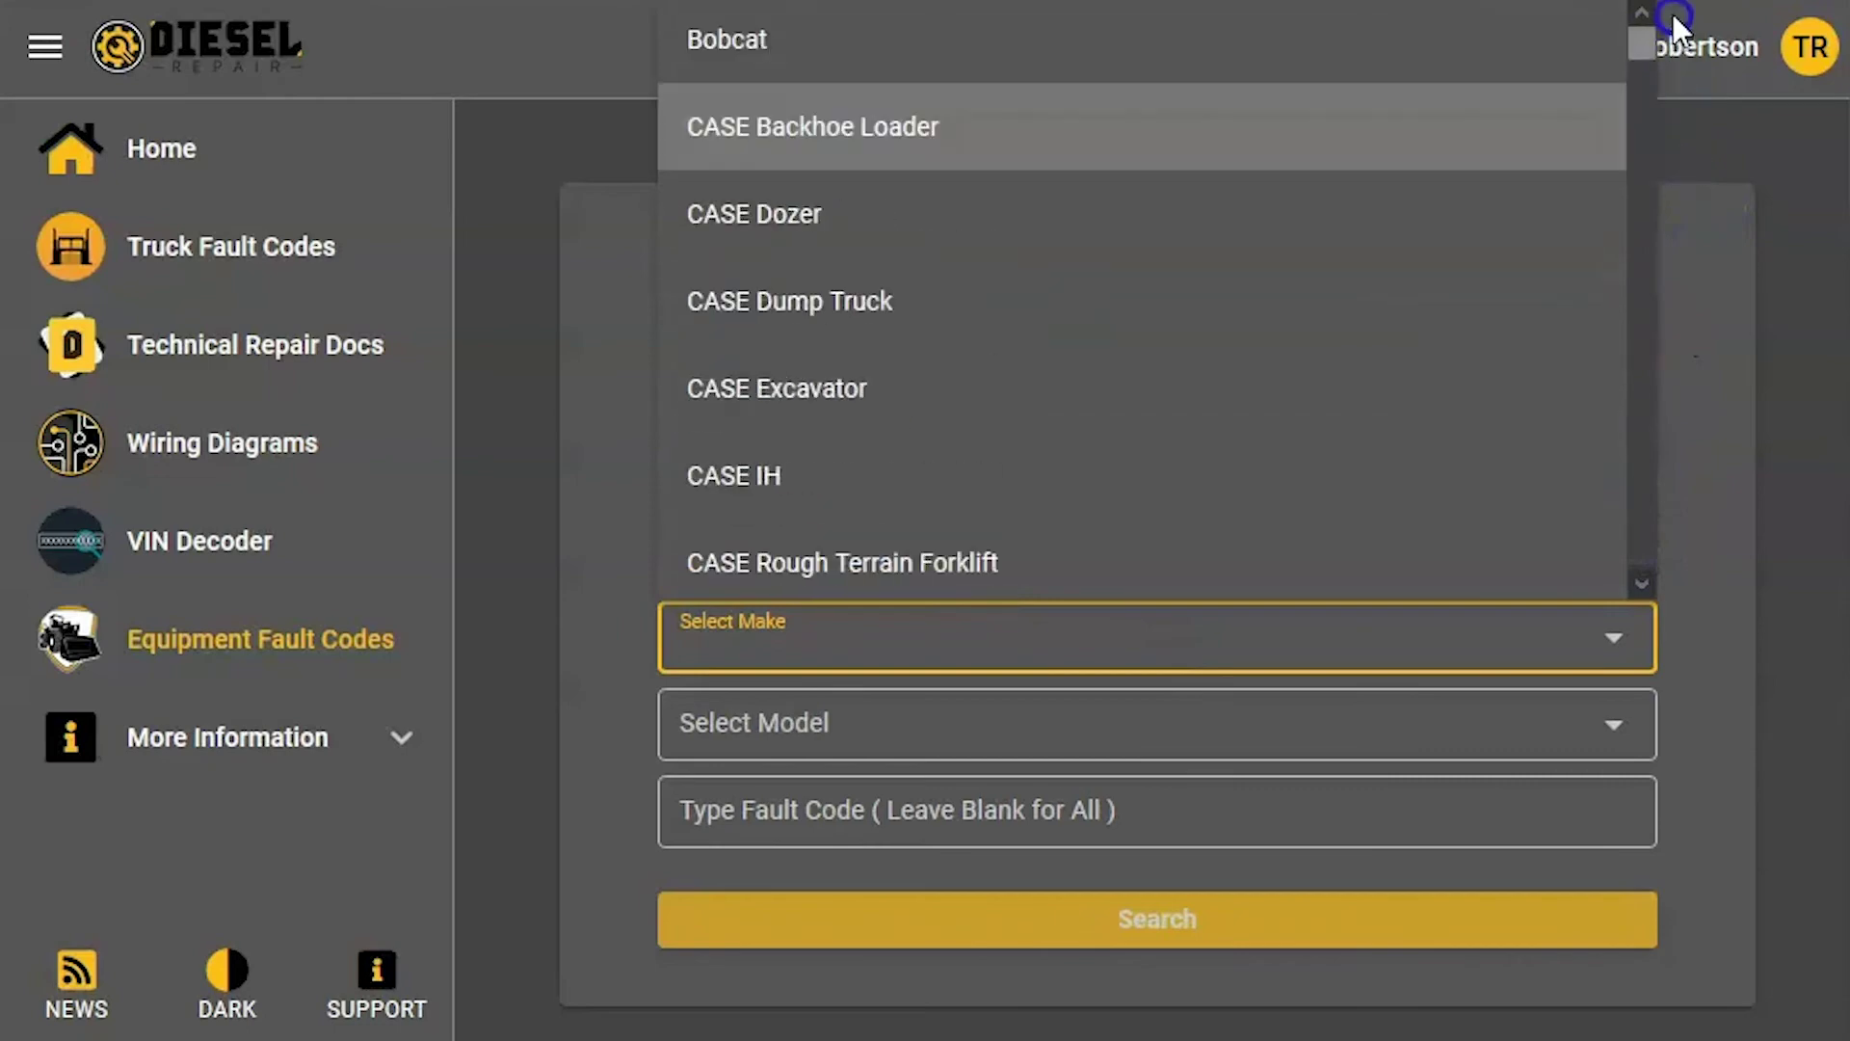
click(1741, 280)
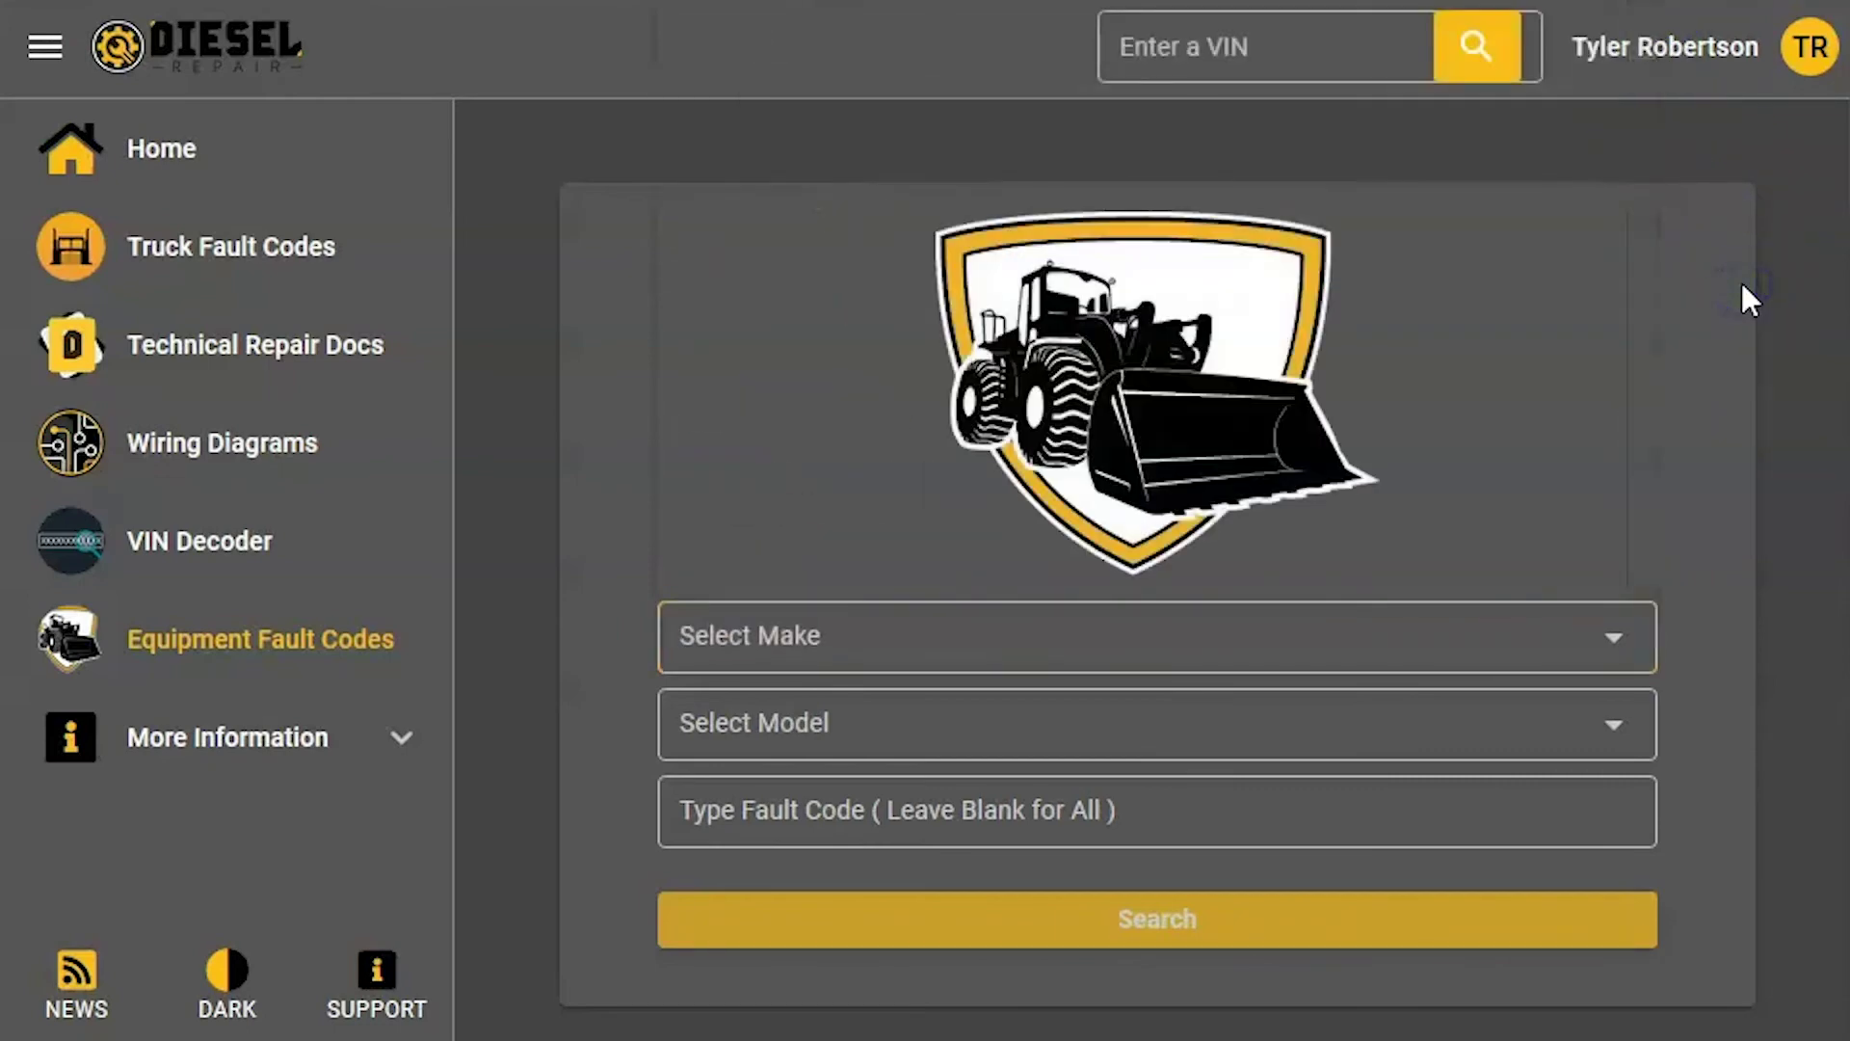